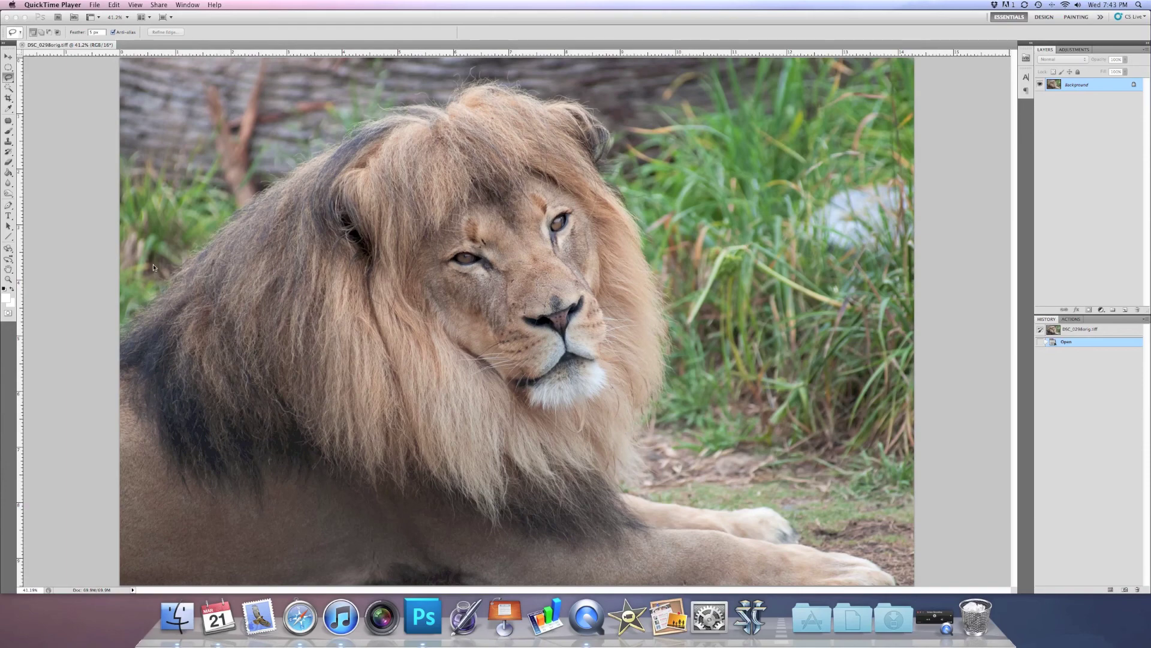
# Crop the photo to a tight landscape frame around the lion's face and mane, leaving out the paws and most of the background
pyautogui.click(9, 99)
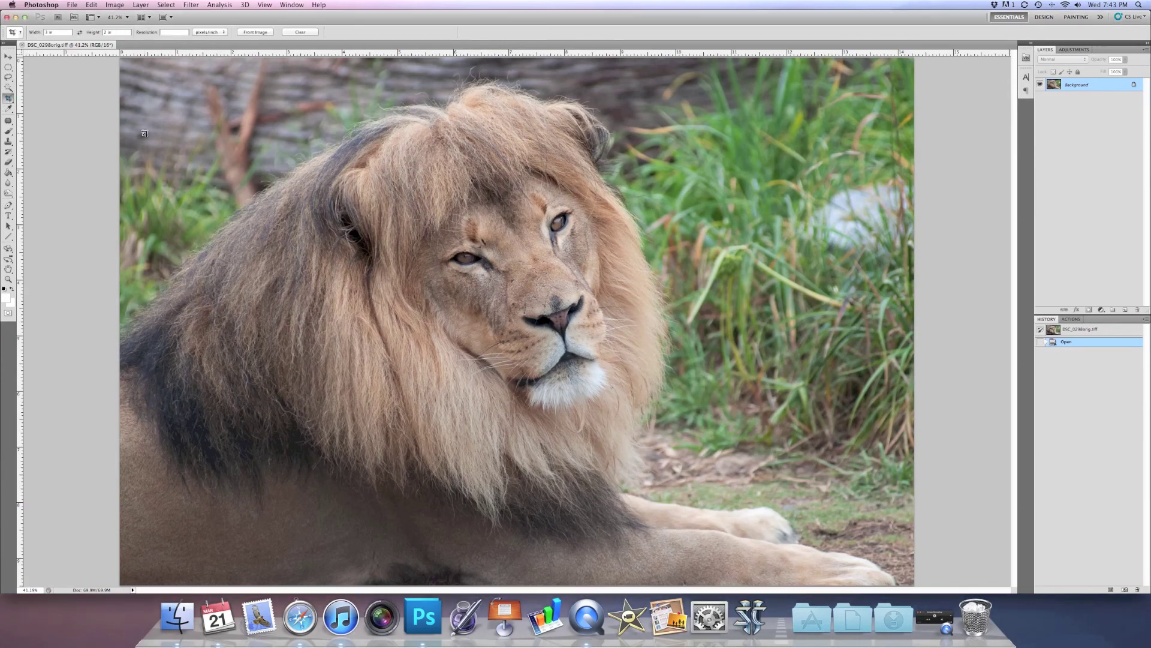
pyautogui.moveTo(412, 307); pyautogui.dragTo(759, 475)
pyautogui.moveTo(677, 220); pyautogui.dragTo(662, 239)
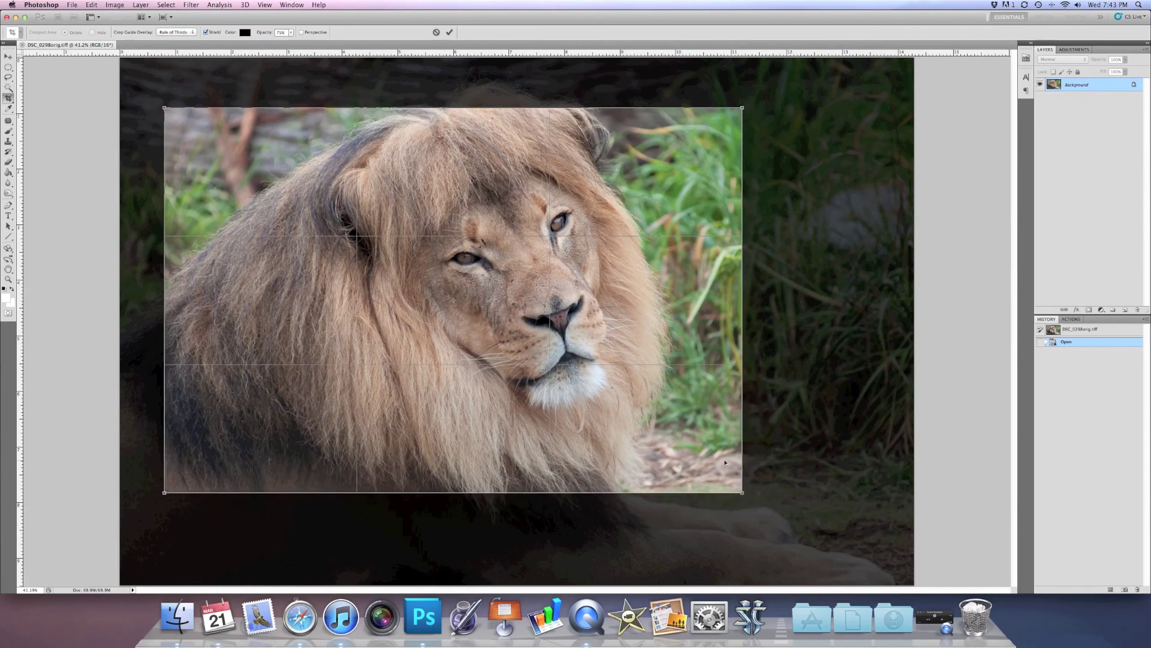
pyautogui.moveTo(744, 492); pyautogui.dragTo(679, 426)
pyautogui.press('Return')
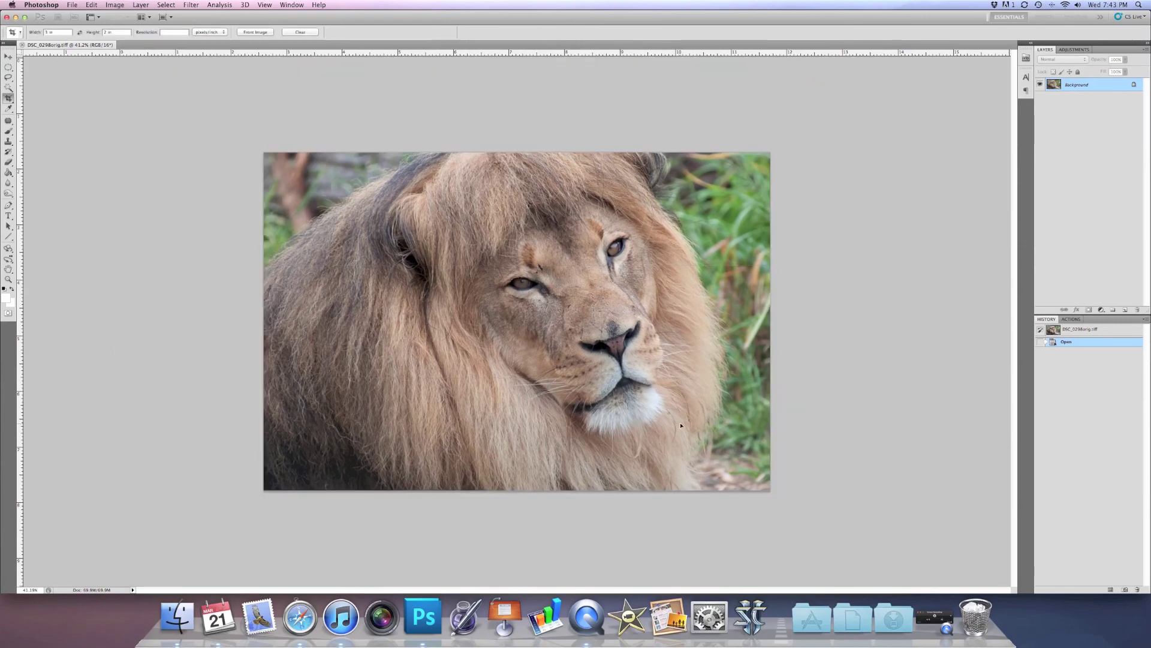
pyautogui.press('super+0')
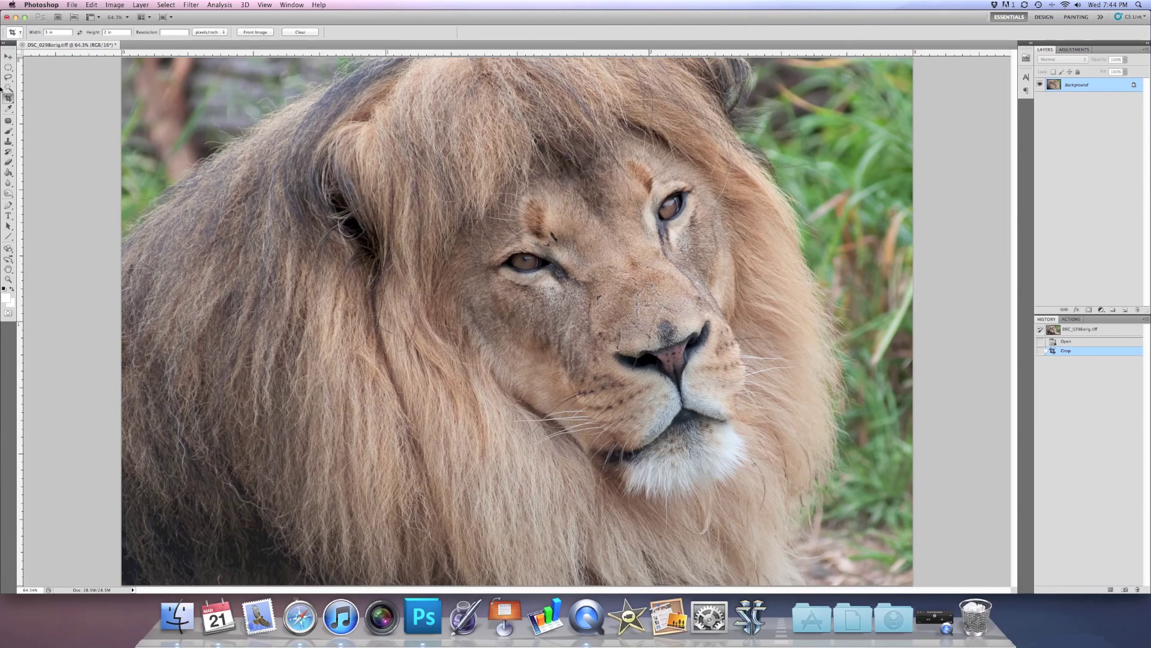
# Switch to the Clone Stamp tool
pyautogui.click(8, 121)
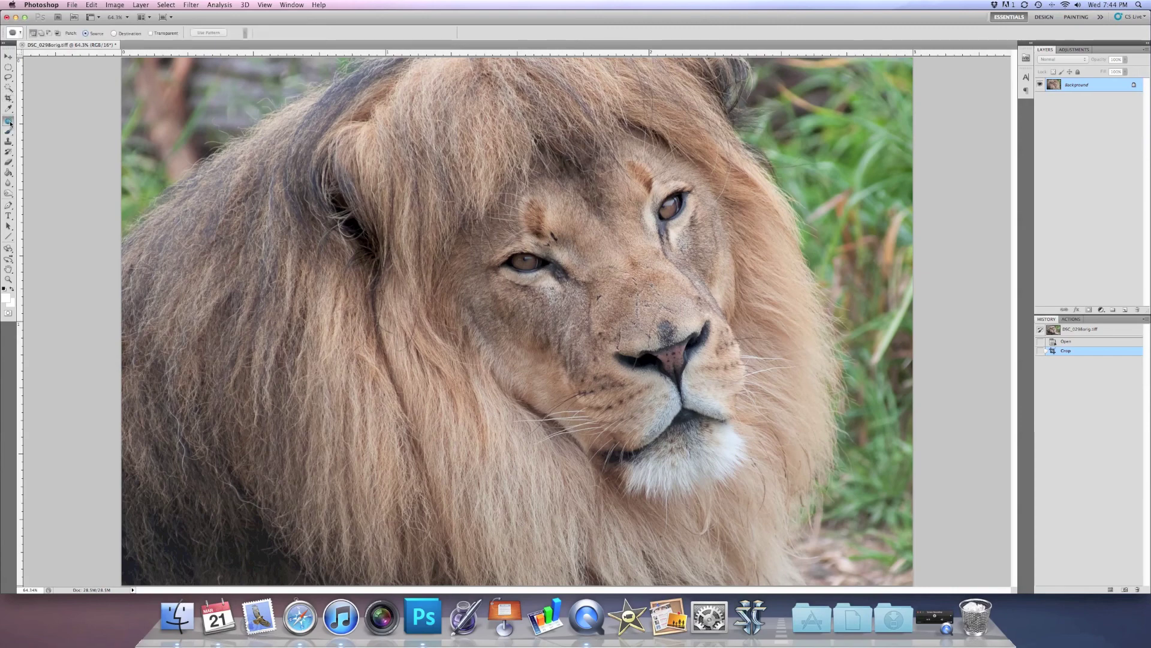
pyautogui.click(9, 123)
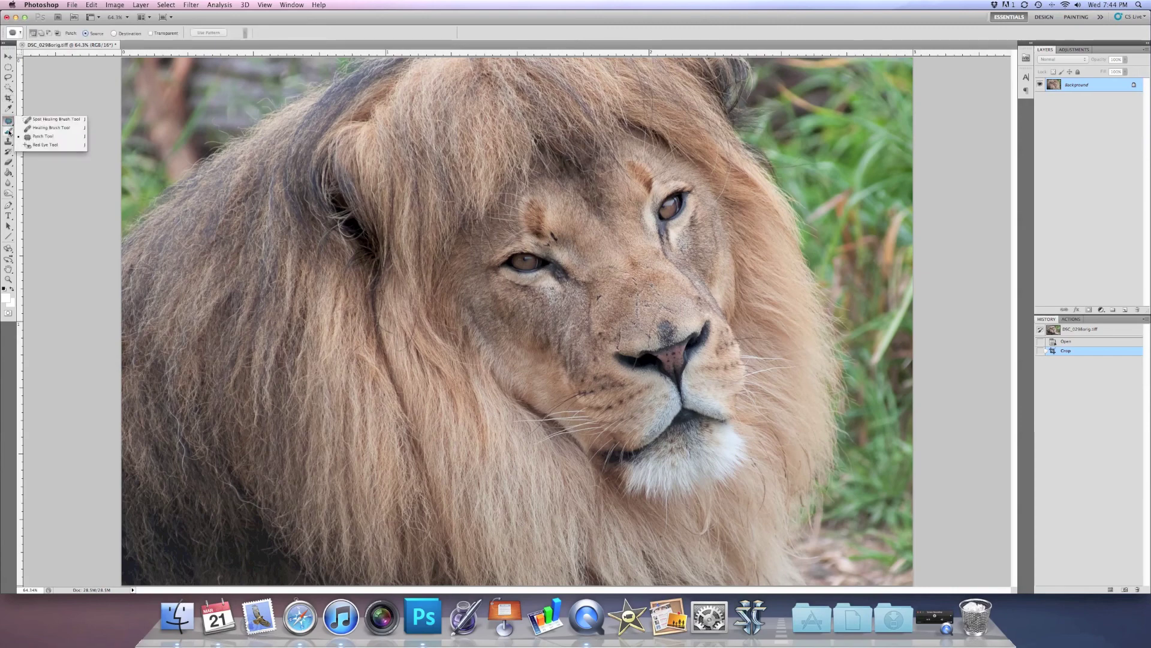
pyautogui.click(10, 132)
pyautogui.click(10, 150)
pyautogui.click(9, 142)
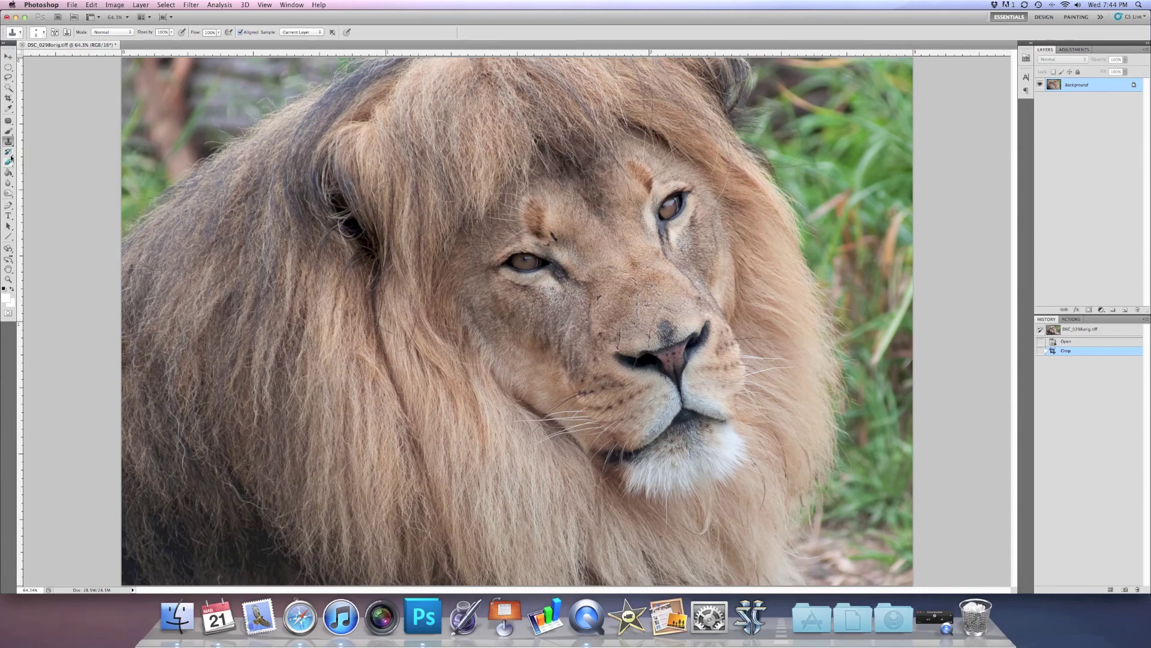
# Try cloning part of the lion's face, sampled from the eye, onto the mane with a larger Clone Stamp brush, and undo it
pyautogui.rightClick(450, 321)
pyautogui.moveTo(500, 335); pyautogui.dragTo(513, 336)
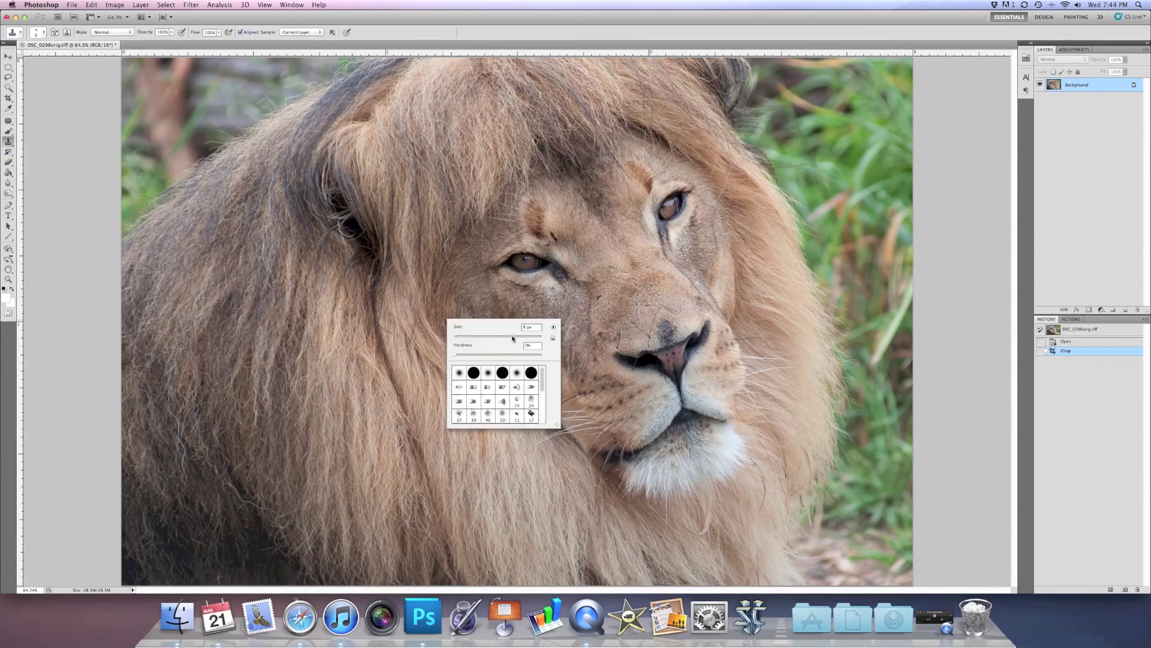
pyautogui.keyDown('alt'); pyautogui.click(520, 263); pyautogui.keyUp('alt')
pyautogui.click(434, 408)
pyautogui.moveTo(397, 453)
pyautogui.mouseDown()
pyautogui.moveTo(354, 438)
pyautogui.moveTo(282, 383)
pyautogui.moveTo(258, 408)
pyautogui.moveTo(246, 400)
pyautogui.moveTo(360, 498)
pyautogui.moveTo(423, 465)
pyautogui.mouseUp()
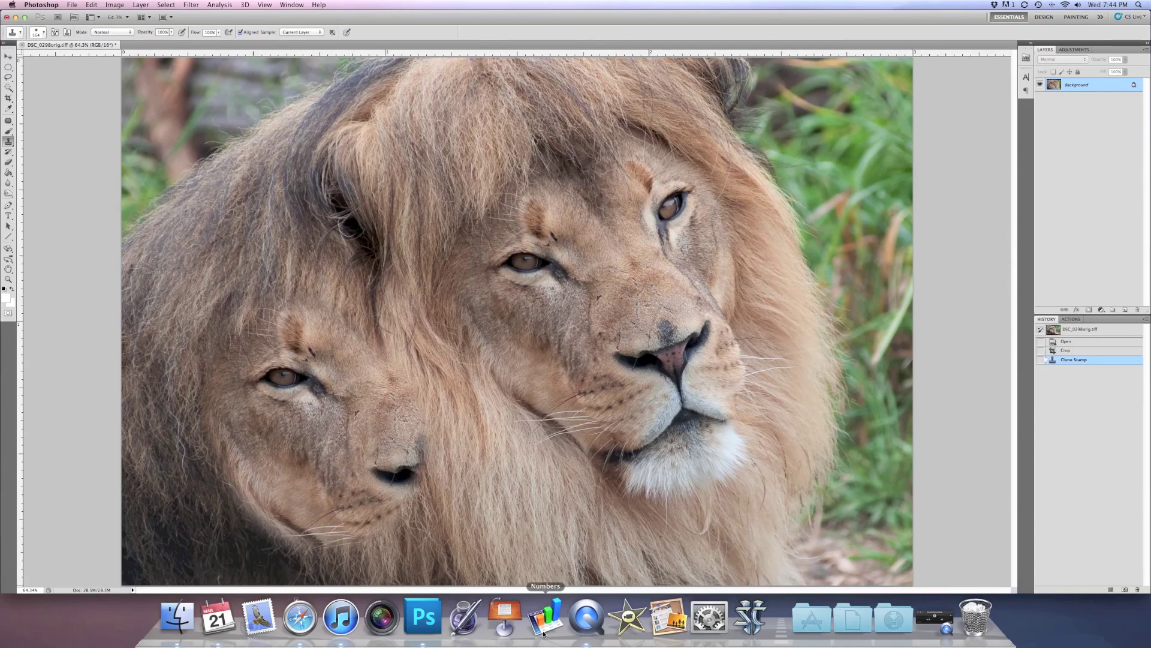
pyautogui.press('super+z')
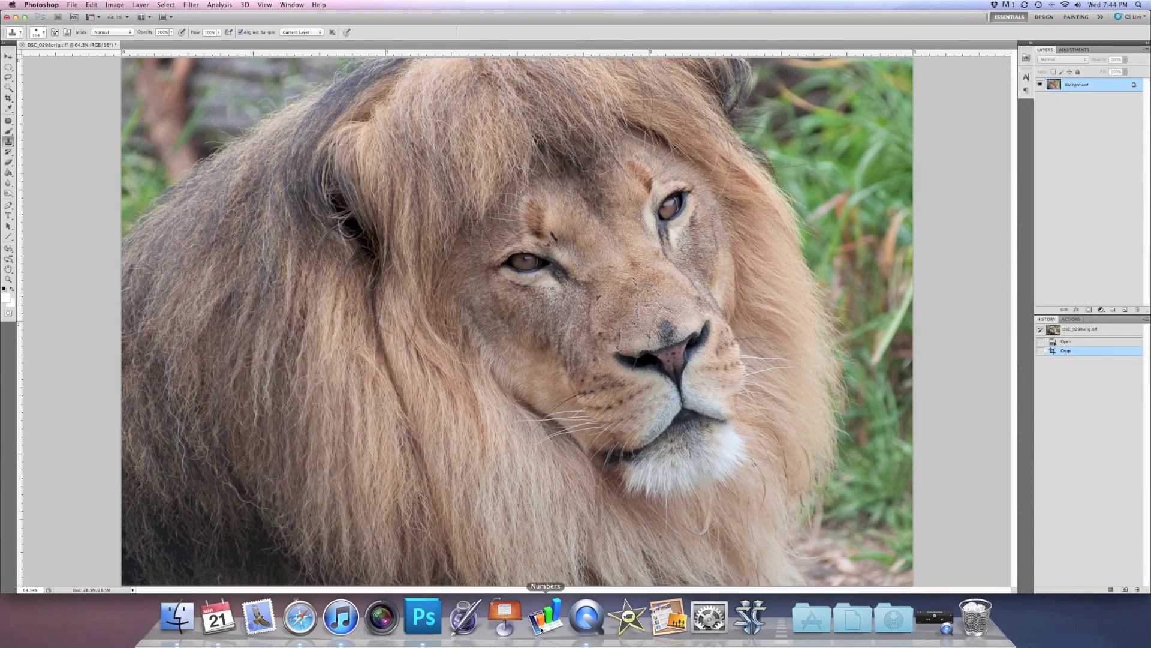
pyautogui.click(460, 452)
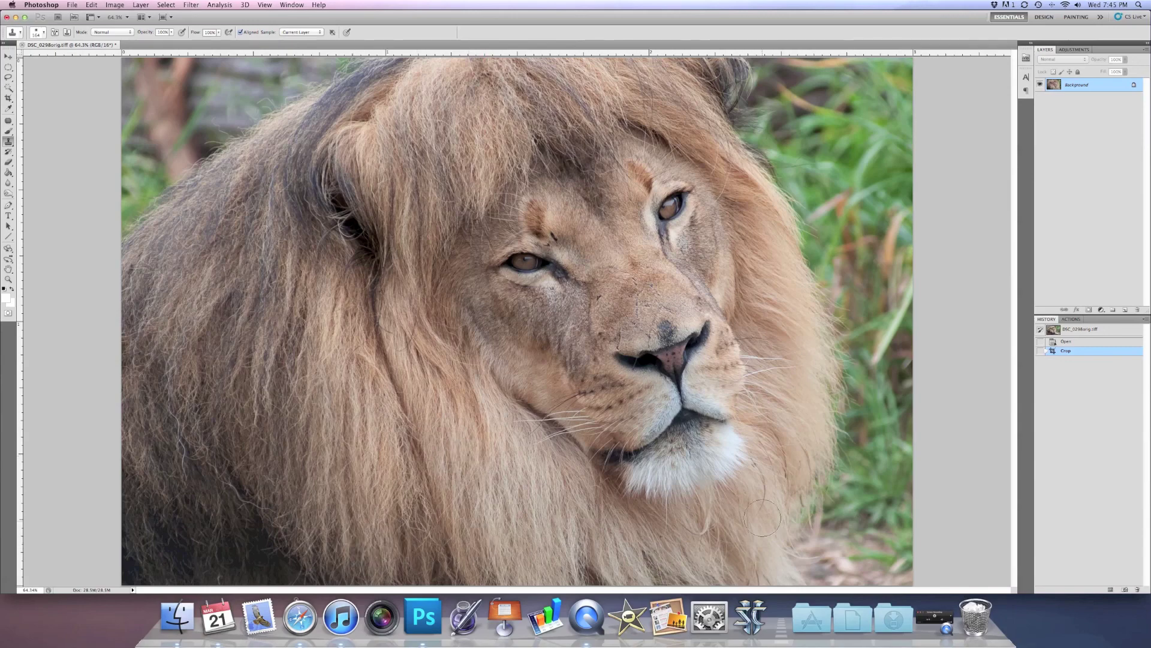
# Clone clean mane fur over the stray hairs near the mane's outer edge beside the chin, using a smaller Clone Stamp brush
pyautogui.press('super+plus')
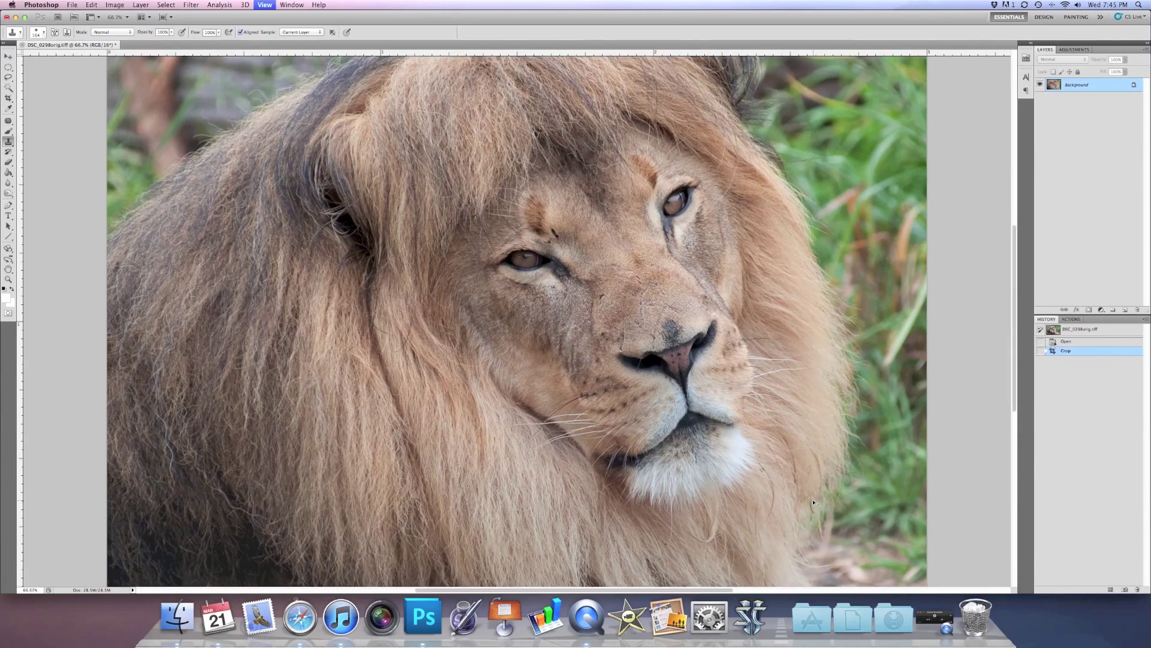
pyautogui.press('super+plus')
pyautogui.moveTo(849, 509); pyautogui.dragTo(616, 372)
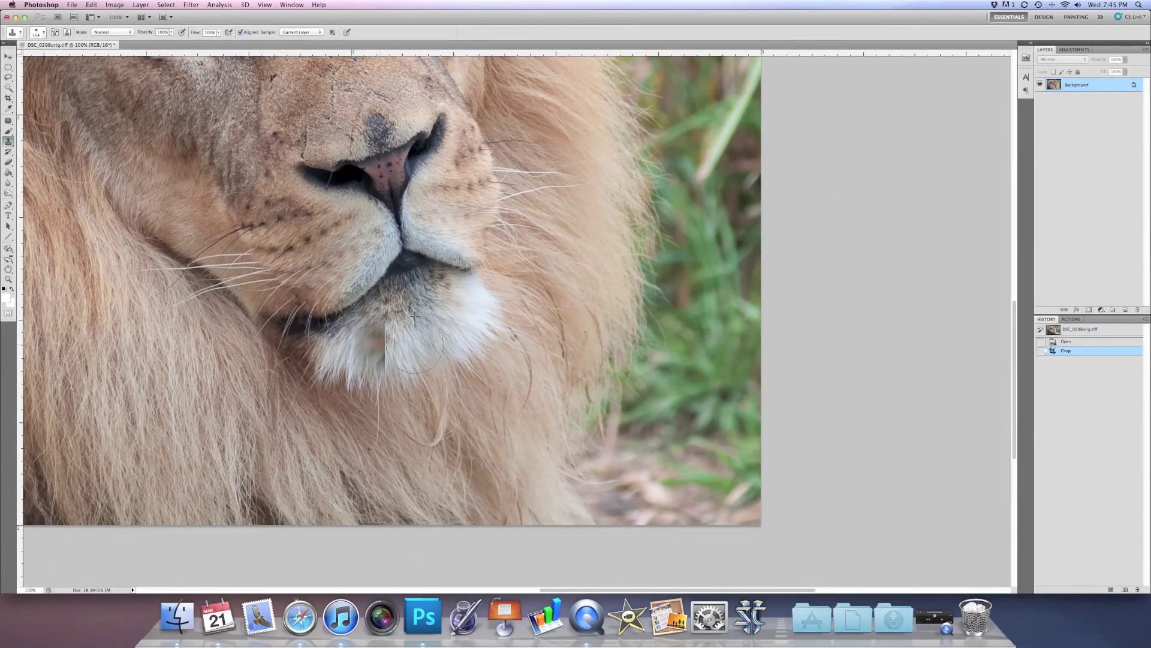
pyautogui.rightClick(541, 375)
pyautogui.moveTo(569, 398); pyautogui.dragTo(575, 403)
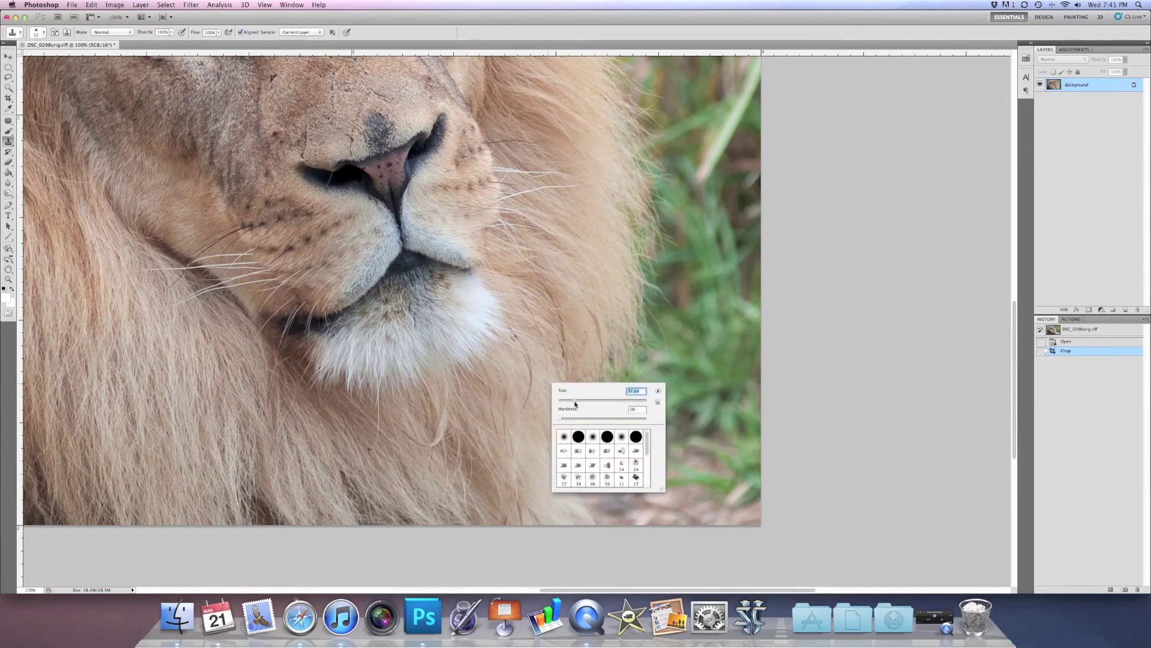
pyautogui.click(596, 282)
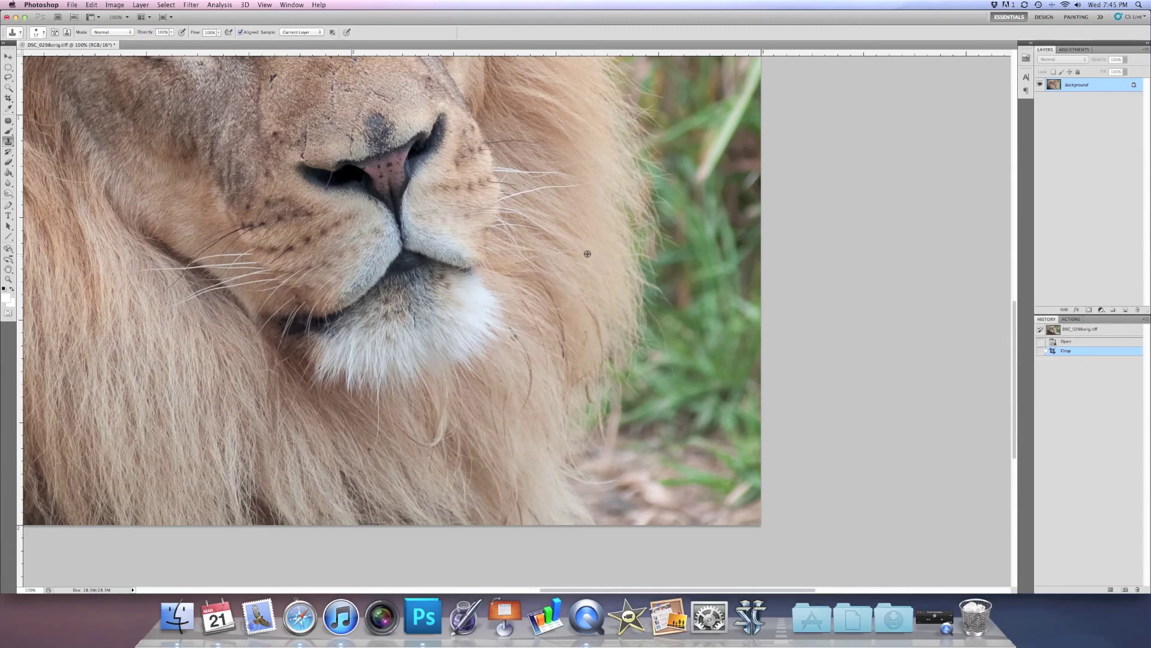
pyautogui.keyDown('alt'); pyautogui.click(602, 280); pyautogui.keyUp('alt')
pyautogui.moveTo(600, 343)
pyautogui.mouseDown()
pyautogui.moveTo(602, 386)
pyautogui.moveTo(610, 268)
pyautogui.moveTo(606, 358)
pyautogui.mouseUp()
pyautogui.click(586, 291)
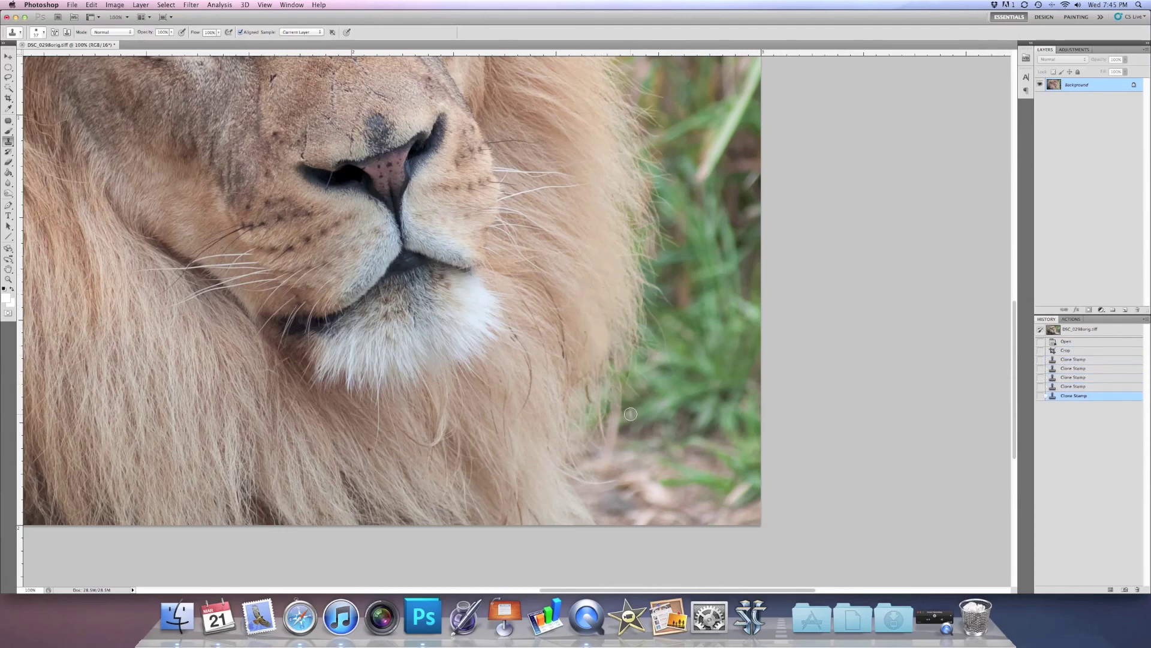
pyautogui.moveTo(585, 349)
pyautogui.mouseDown()
pyautogui.moveTo(586, 334)
pyautogui.moveTo(586, 347)
pyautogui.mouseUp()
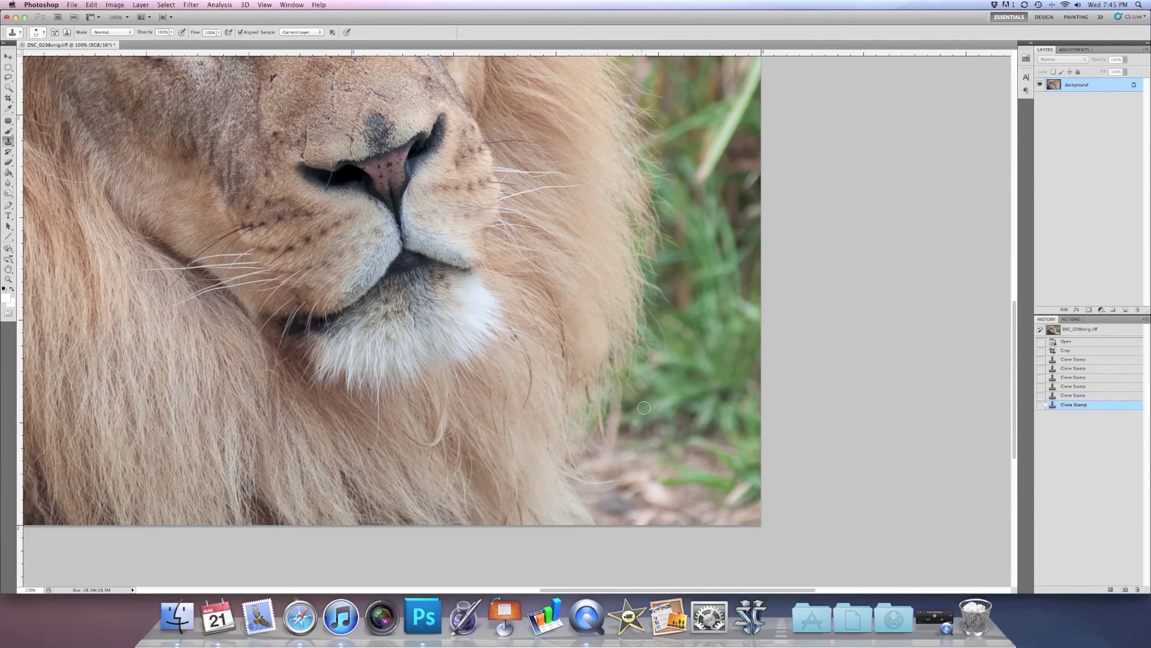
# Try cloning green grass over the reddish stalks in the background beside the mane, and step back to the preceding history state
pyautogui.scroll(10, 636, 414)
pyautogui.scroll(3, 655, 397)
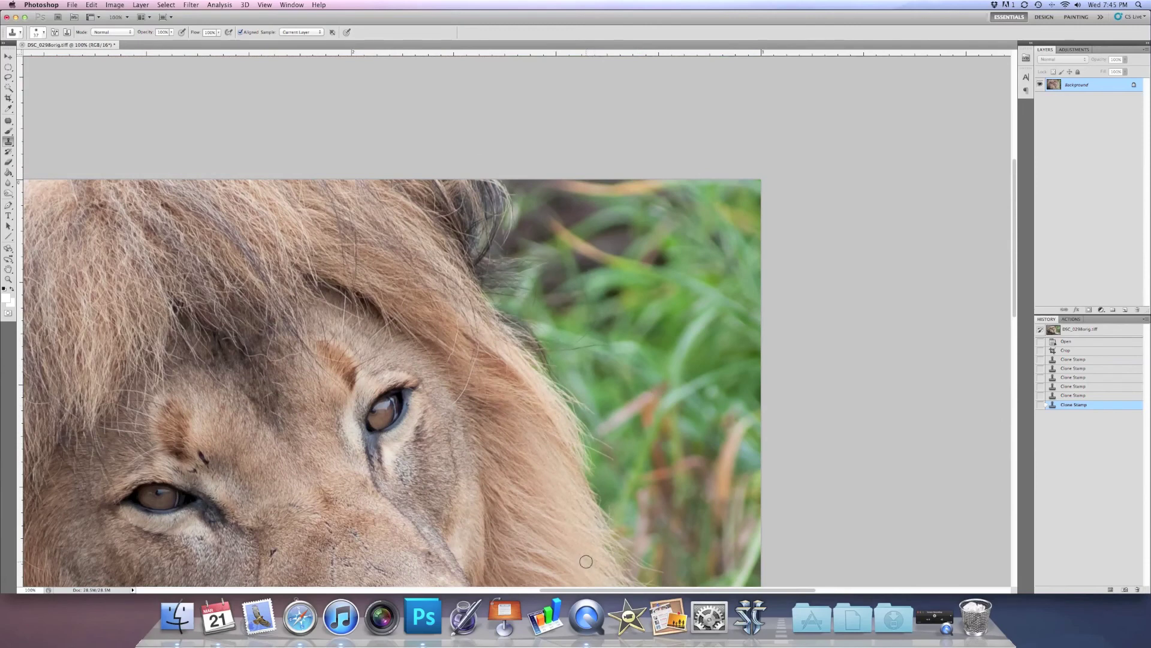
pyautogui.keyDown('alt'); pyautogui.click(609, 256); pyautogui.keyUp('alt')
pyautogui.moveTo(624, 307)
pyautogui.mouseDown()
pyautogui.moveTo(720, 339)
pyautogui.moveTo(552, 318)
pyautogui.moveTo(715, 357)
pyautogui.moveTo(531, 401)
pyautogui.moveTo(714, 421)
pyautogui.moveTo(710, 466)
pyautogui.moveTo(664, 384)
pyautogui.moveTo(600, 365)
pyautogui.moveTo(696, 447)
pyautogui.mouseUp()
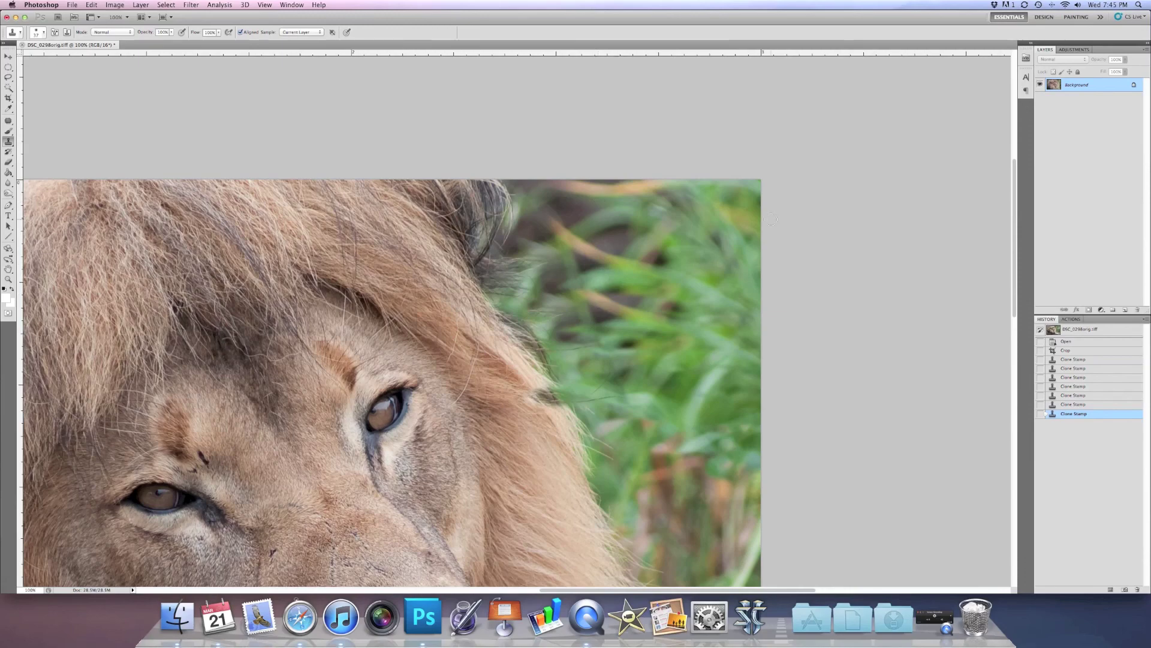
pyautogui.click(1083, 404)
# Retouch the stray hairs at the mane's outer edge beside the chin with the Healing Brush, adjusting its size and raising its hardness
pyautogui.scroll(-5, 517, 303)
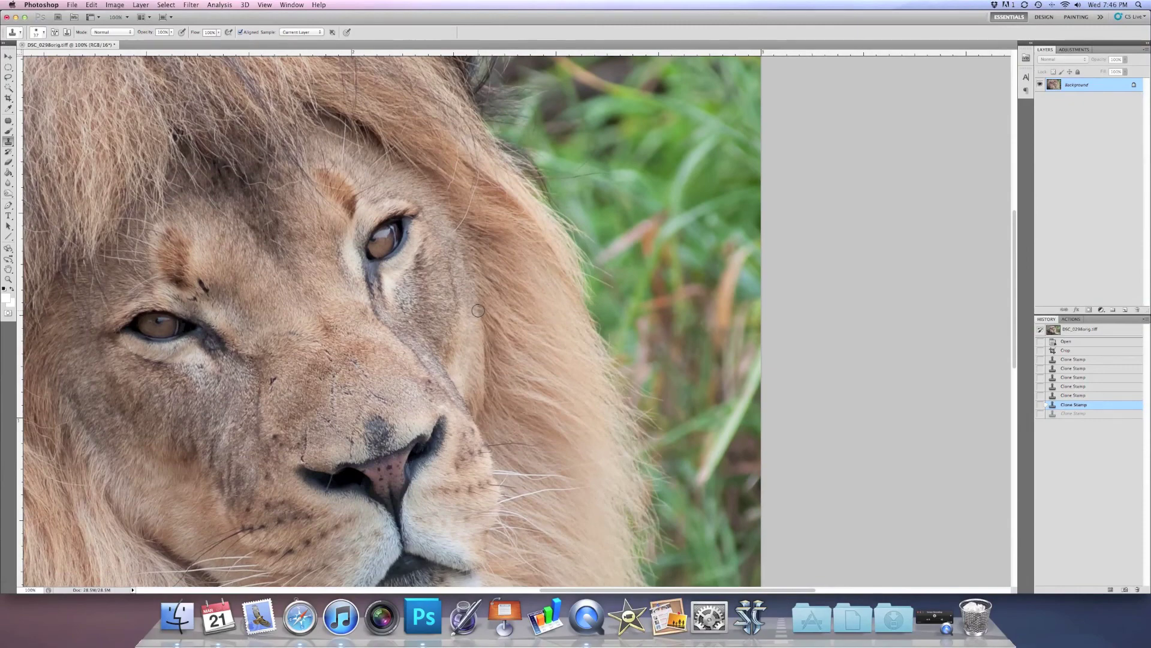
pyautogui.scroll(-8, 479, 305)
pyautogui.scroll(5, 483, 303)
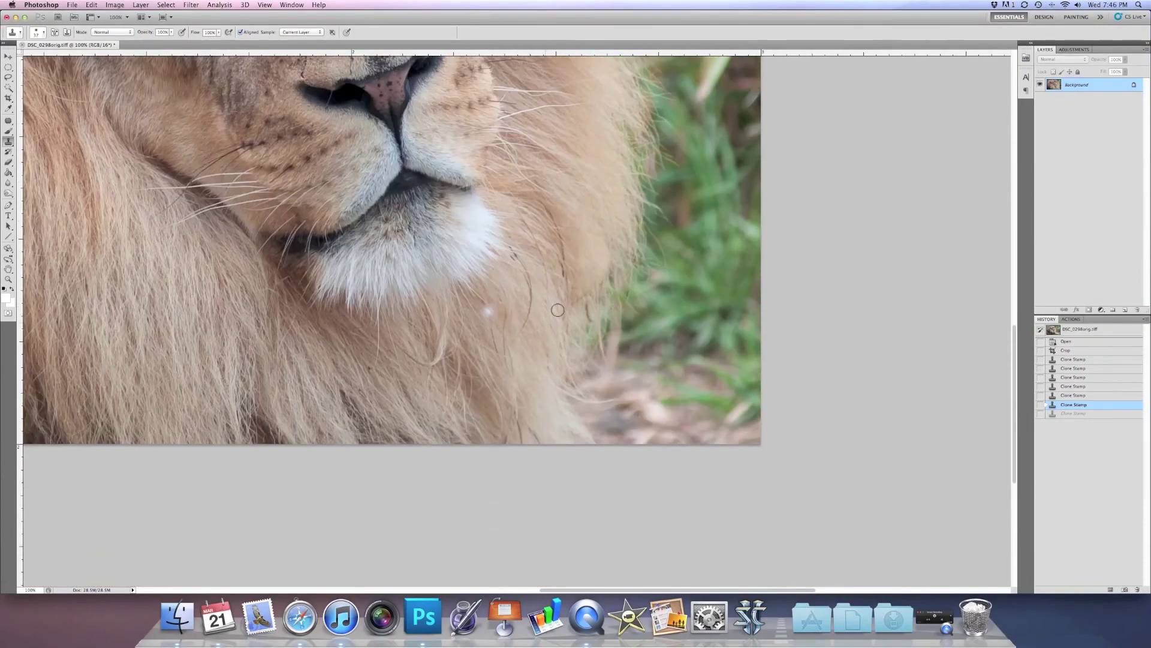
pyautogui.click(9, 121)
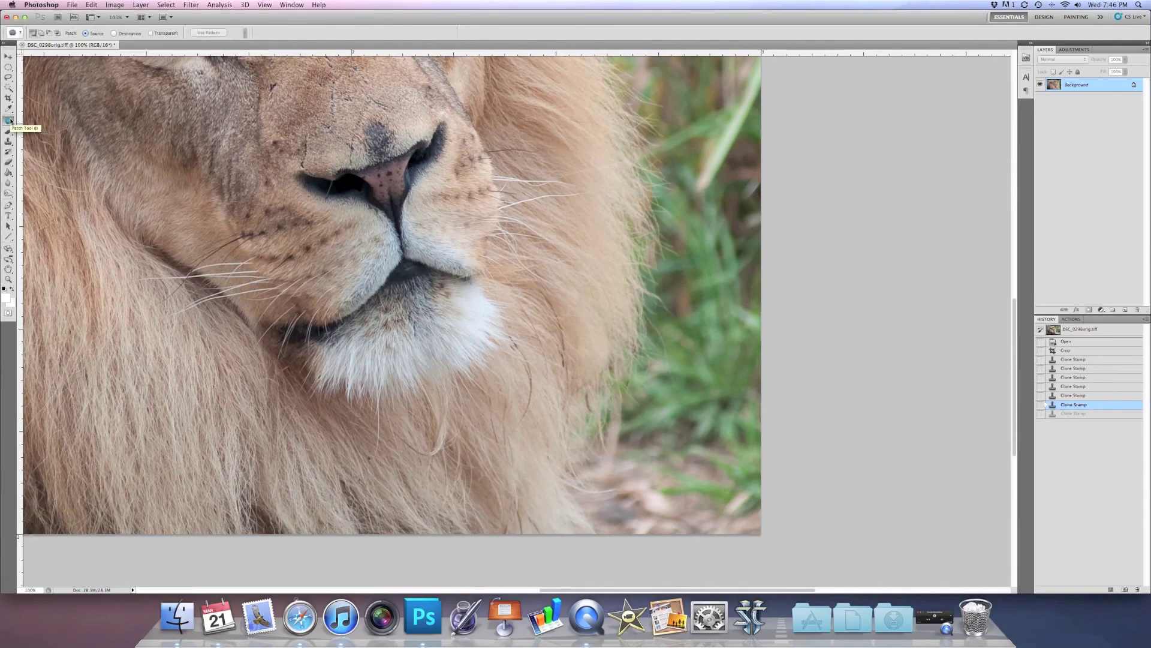
pyautogui.click(9, 122)
pyautogui.click(30, 128)
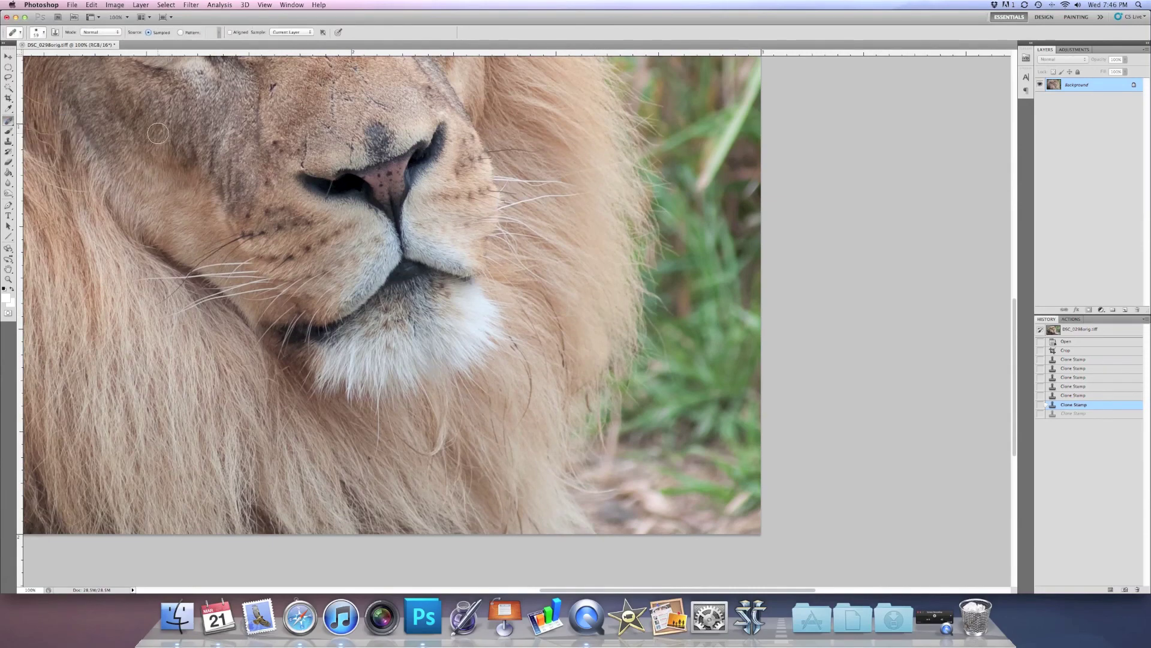
pyautogui.rightClick(610, 332)
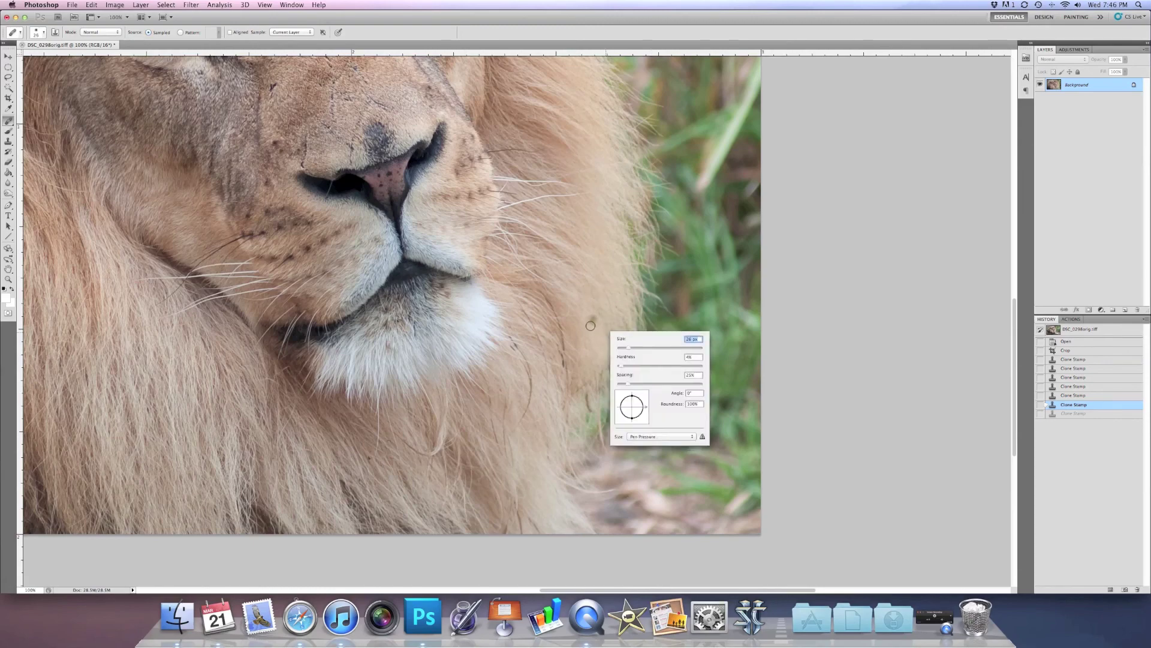
pyautogui.click(634, 348)
pyautogui.moveTo(623, 368); pyautogui.dragTo(650, 369)
pyautogui.press('Return')
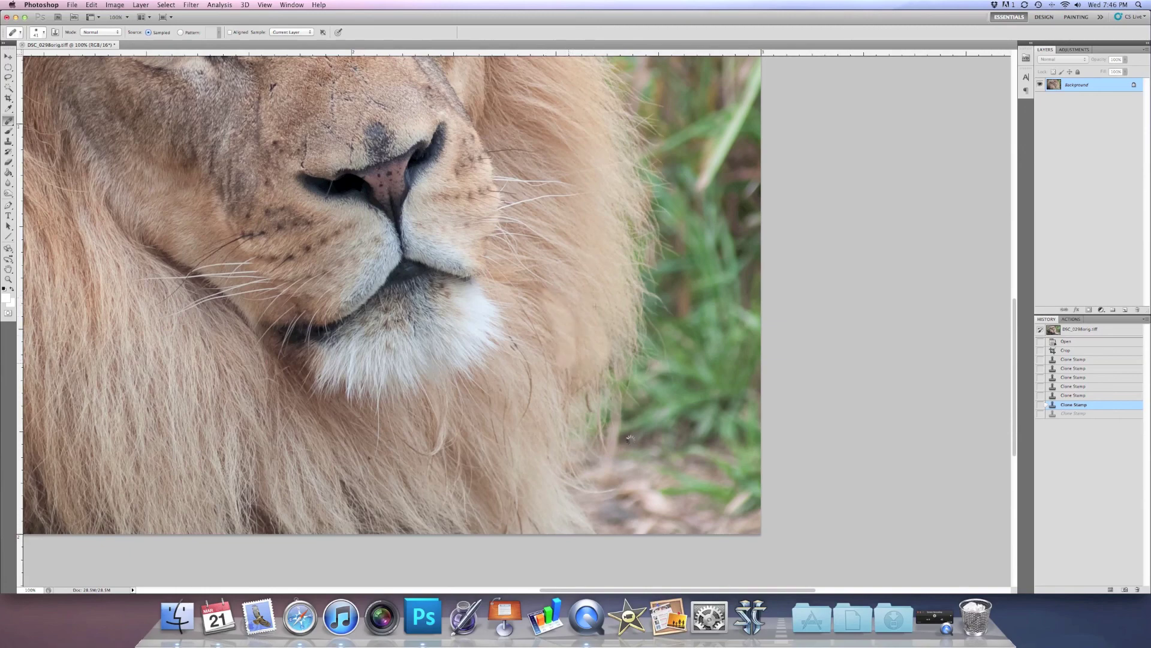
pyautogui.click(577, 346)
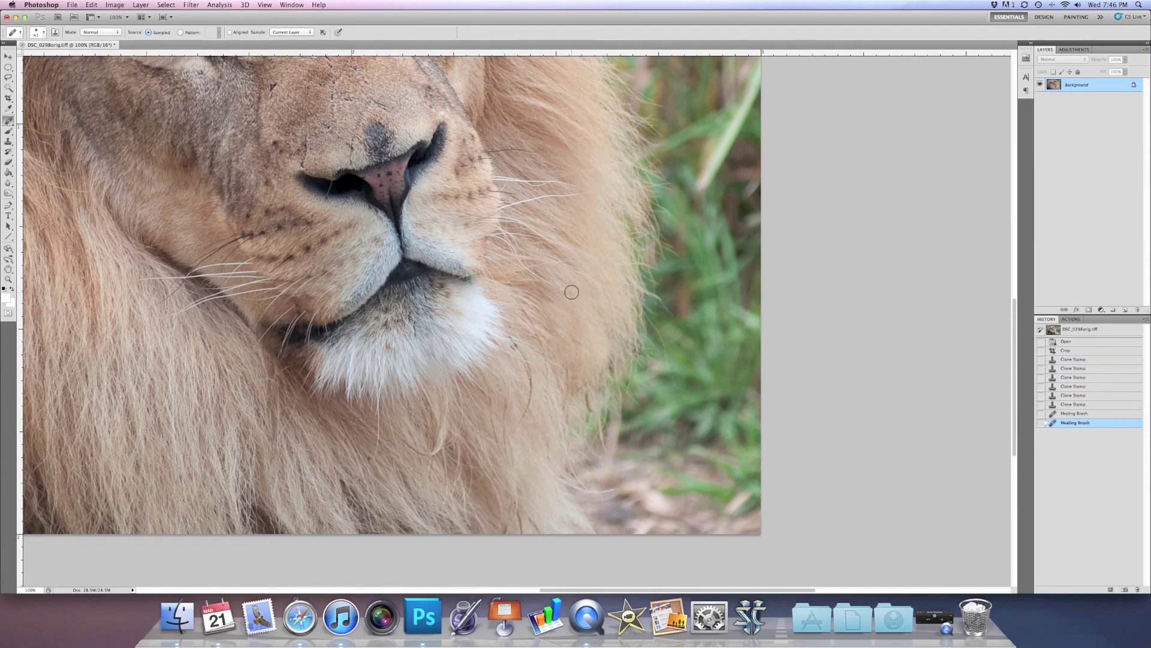
# Patch the stray curled hairs at the mane's outer edge with clean fur from above using the Patch tool, and deselect
pyautogui.click(8, 121)
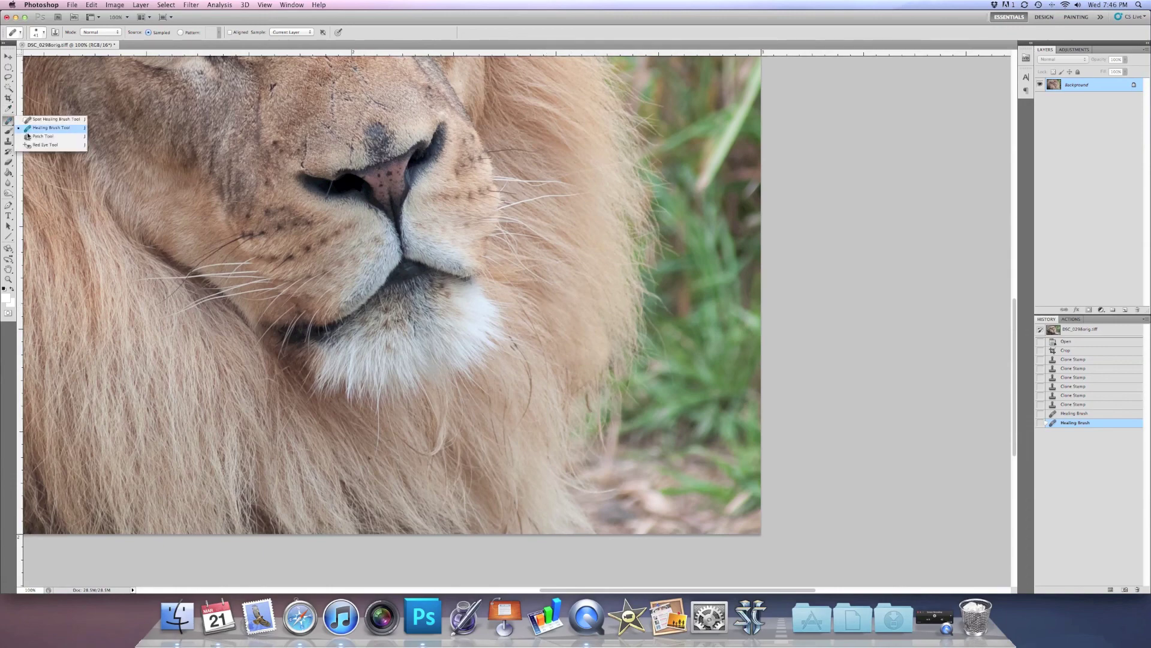
pyautogui.click(32, 138)
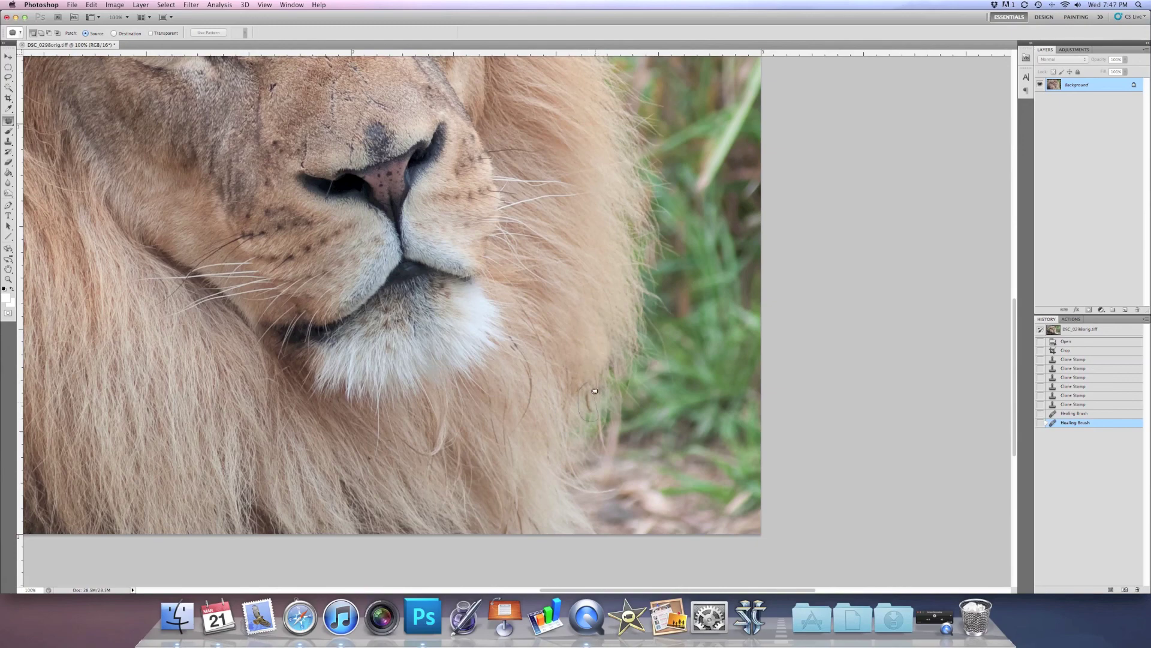
pyautogui.moveTo(586, 380)
pyautogui.mouseDown()
pyautogui.moveTo(623, 315)
pyautogui.moveTo(623, 287)
pyautogui.moveTo(624, 297)
pyautogui.mouseUp()
pyautogui.click(588, 301)
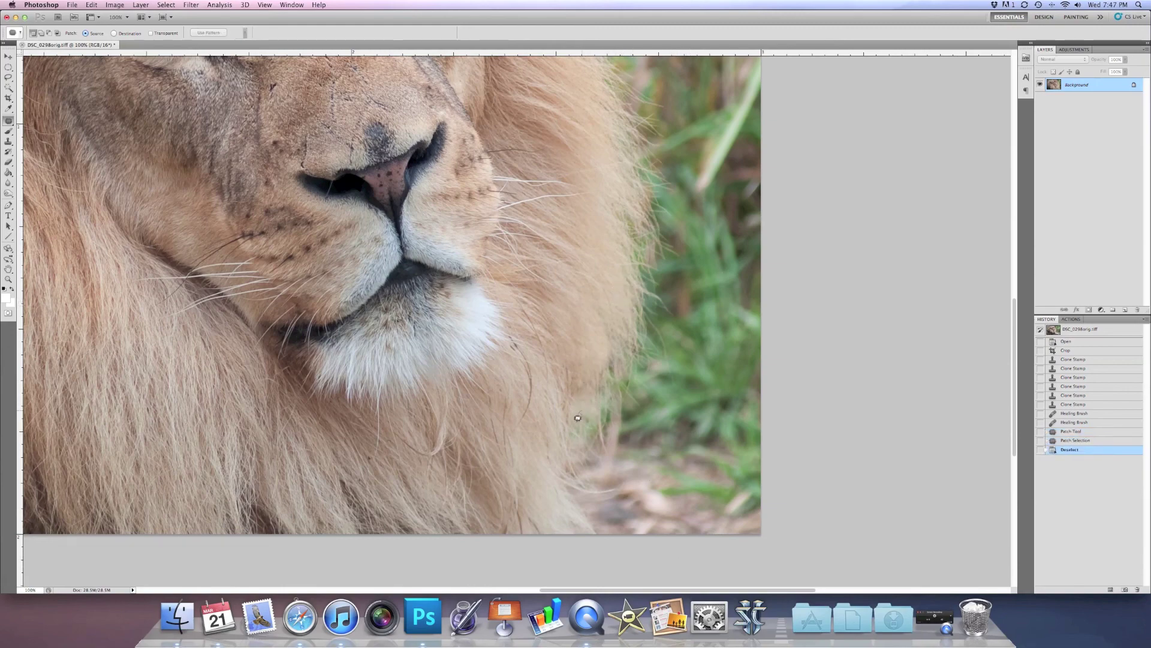
# Patch two more small spots along the same mane edge with neighbouring texture, deselecting after each one
pyautogui.moveTo(587, 404); pyautogui.dragTo(590, 411)
pyautogui.moveTo(586, 414); pyautogui.dragTo(610, 406)
pyautogui.click(611, 406)
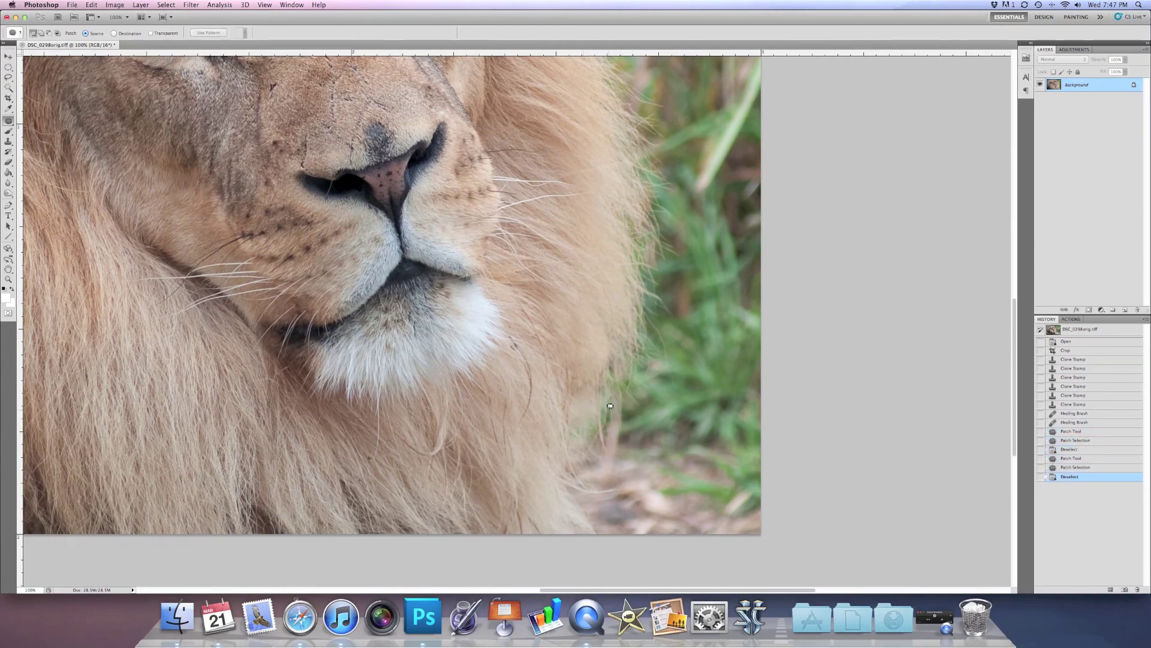
pyautogui.moveTo(590, 372); pyautogui.dragTo(591, 391)
pyautogui.moveTo(591, 384); pyautogui.dragTo(594, 351)
pyautogui.click(616, 378)
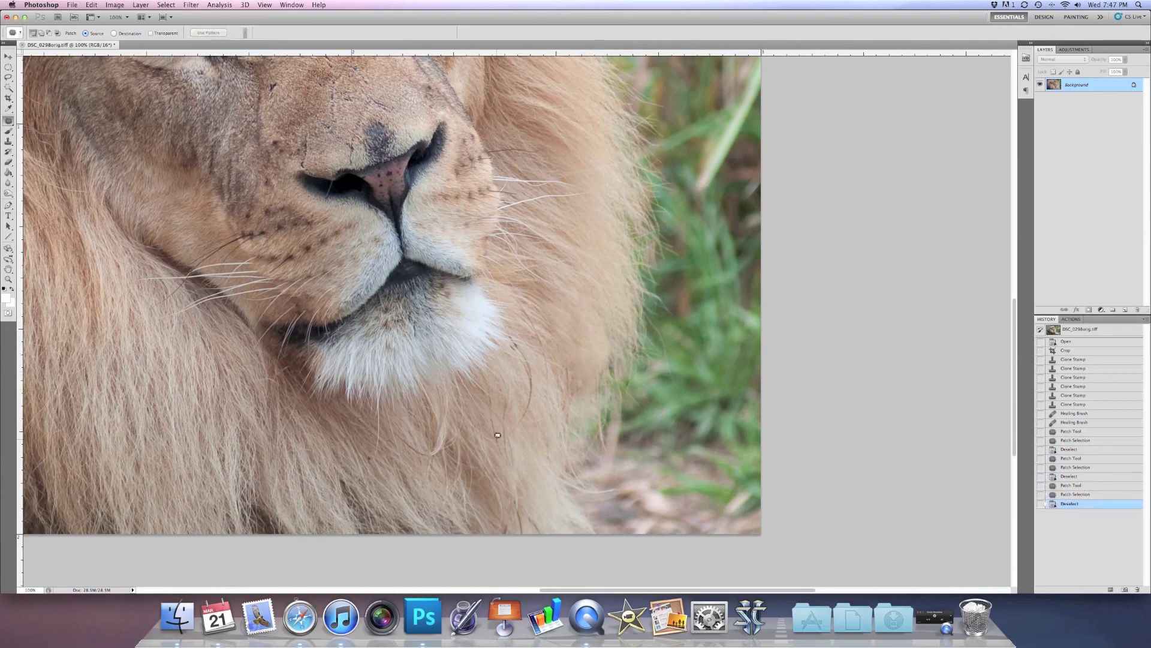
# Examine the dark marks on the lion's nose and brow up close
pyautogui.moveTo(299, 149); pyautogui.dragTo(469, 376)
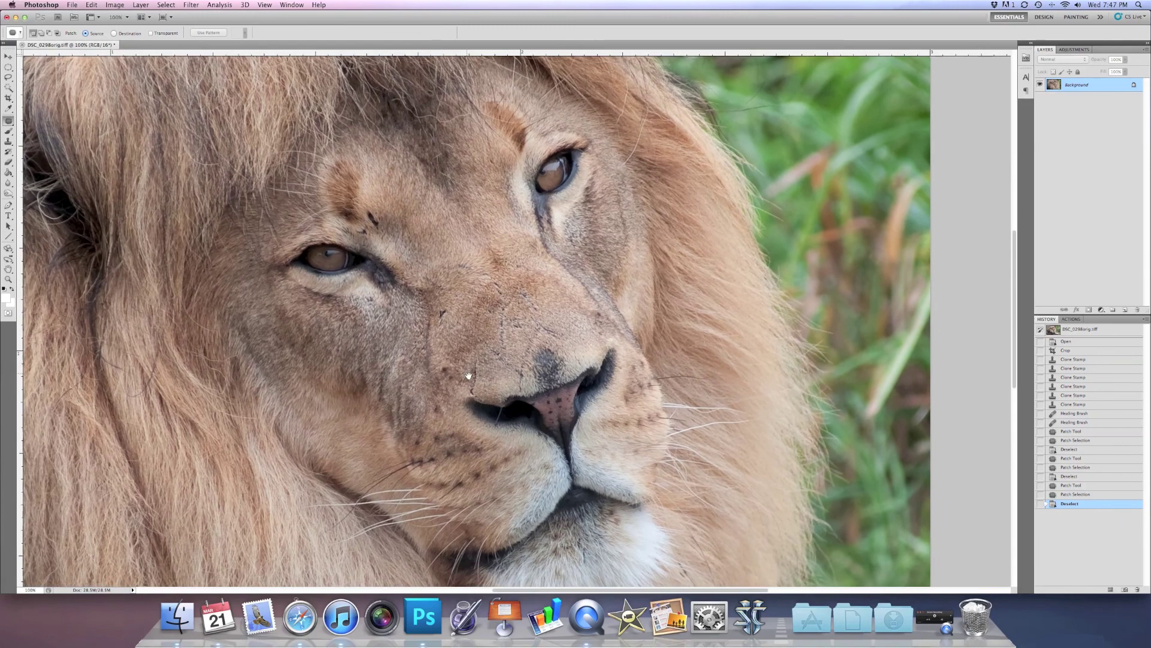
pyautogui.press('super+plus')
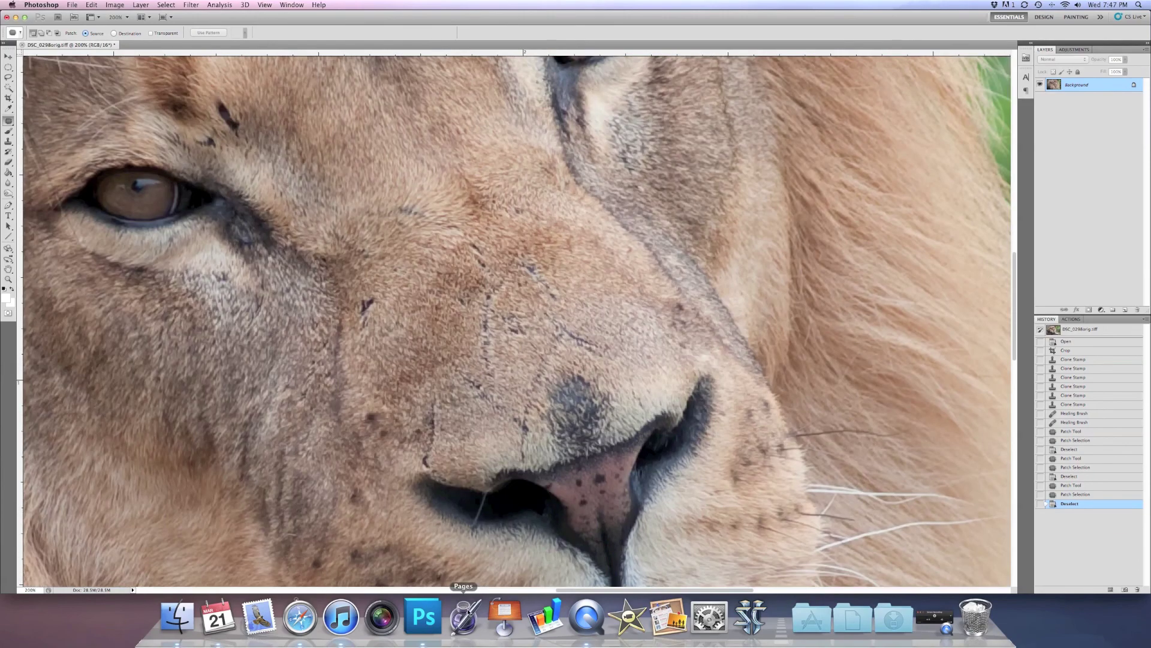
pyautogui.hscroll(-3, 360, 346)
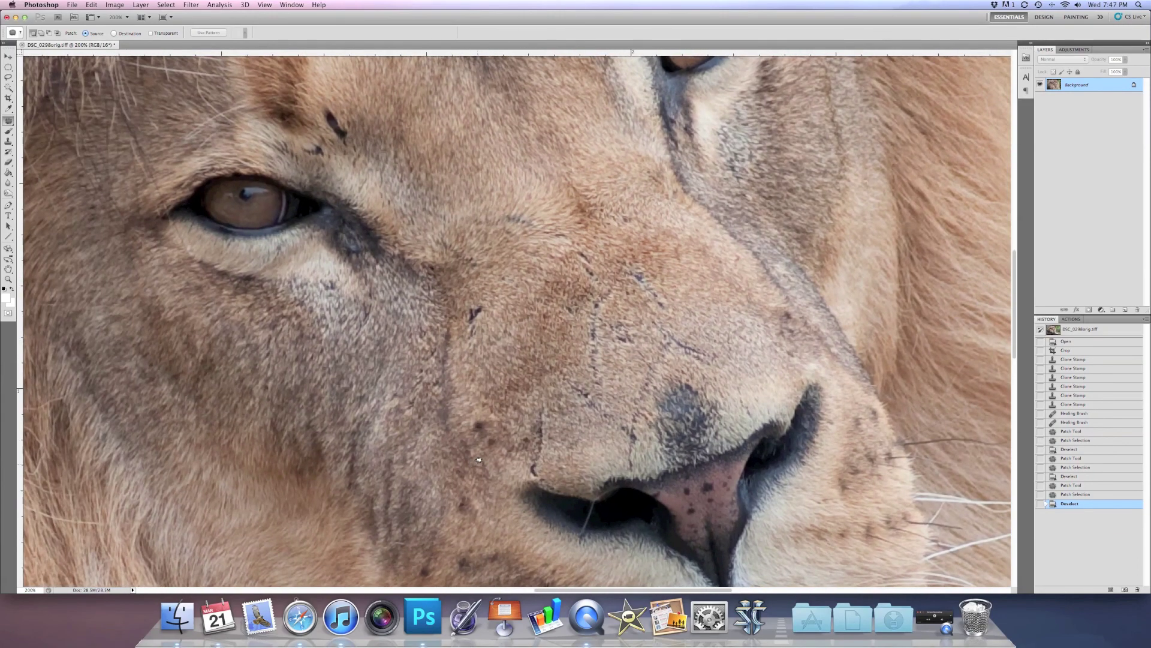
pyautogui.press('super+minus')
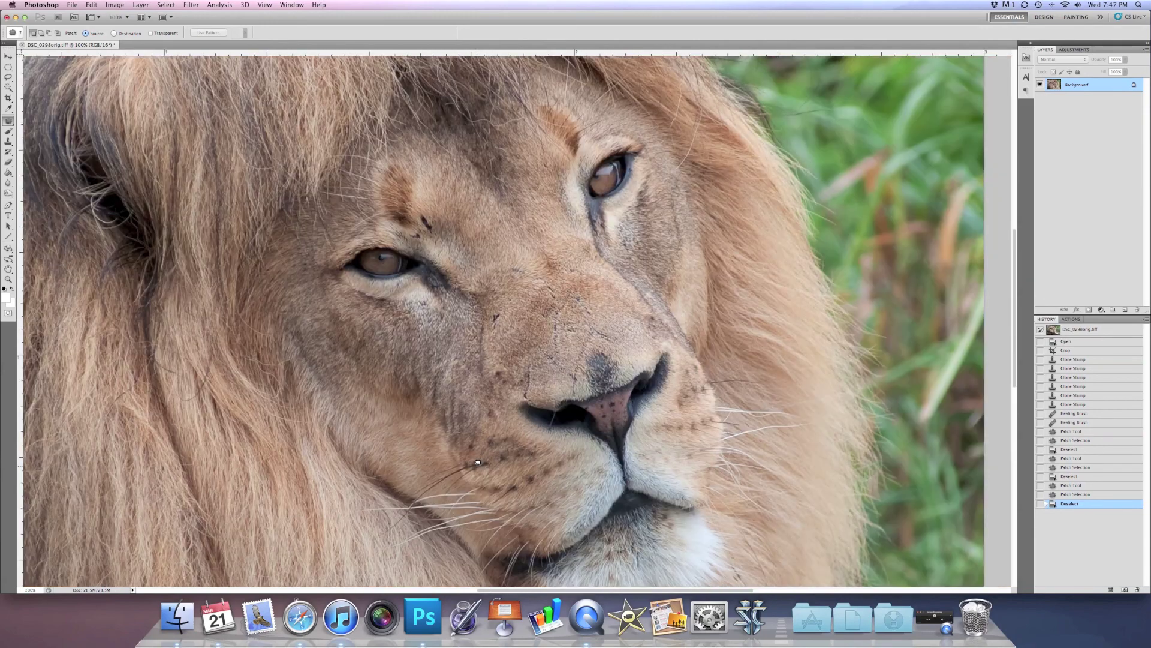
# Patch the dark mark on the side of the lion's nose bridge with neighbouring fur, and deselect
pyautogui.press('super+plus')
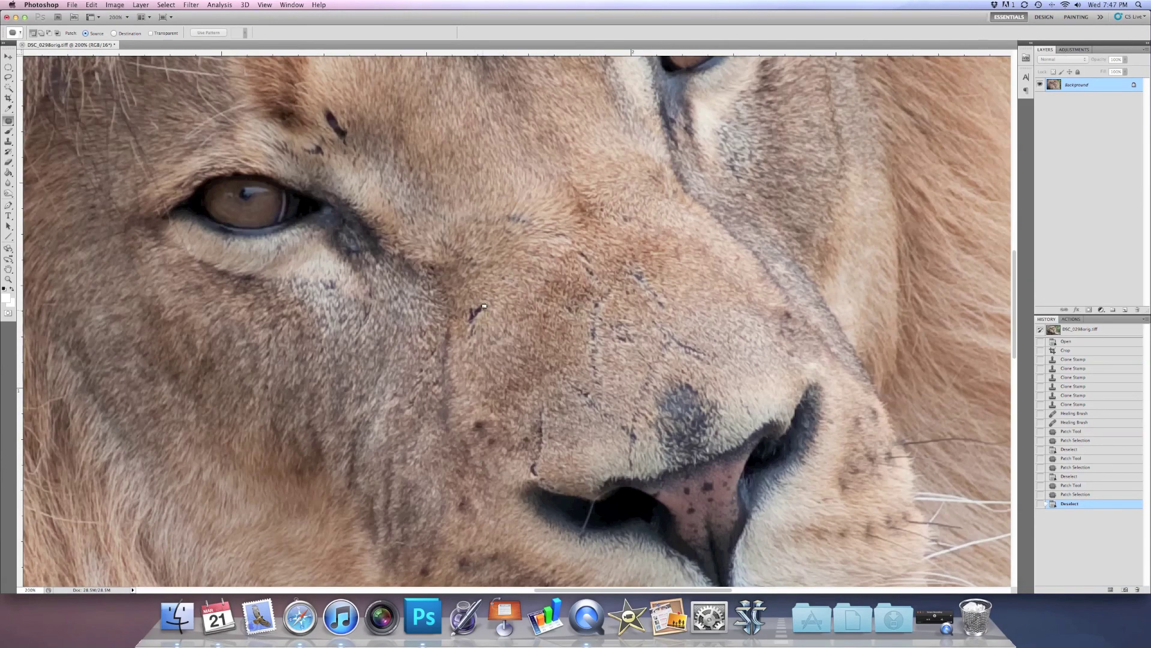
pyautogui.moveTo(489, 301)
pyautogui.mouseDown()
pyautogui.moveTo(503, 277)
pyautogui.moveTo(530, 286)
pyautogui.mouseUp()
pyautogui.press('super+d')
pyautogui.press('super+minus')
pyautogui.press('super+minus')
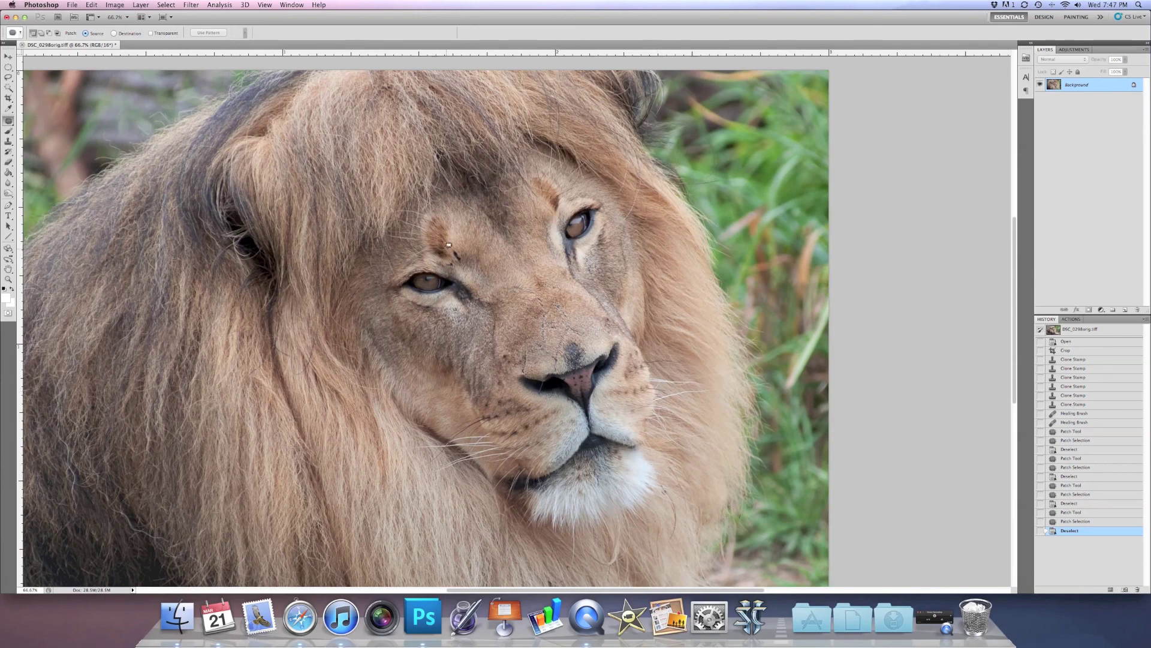
pyautogui.press('super+minus')
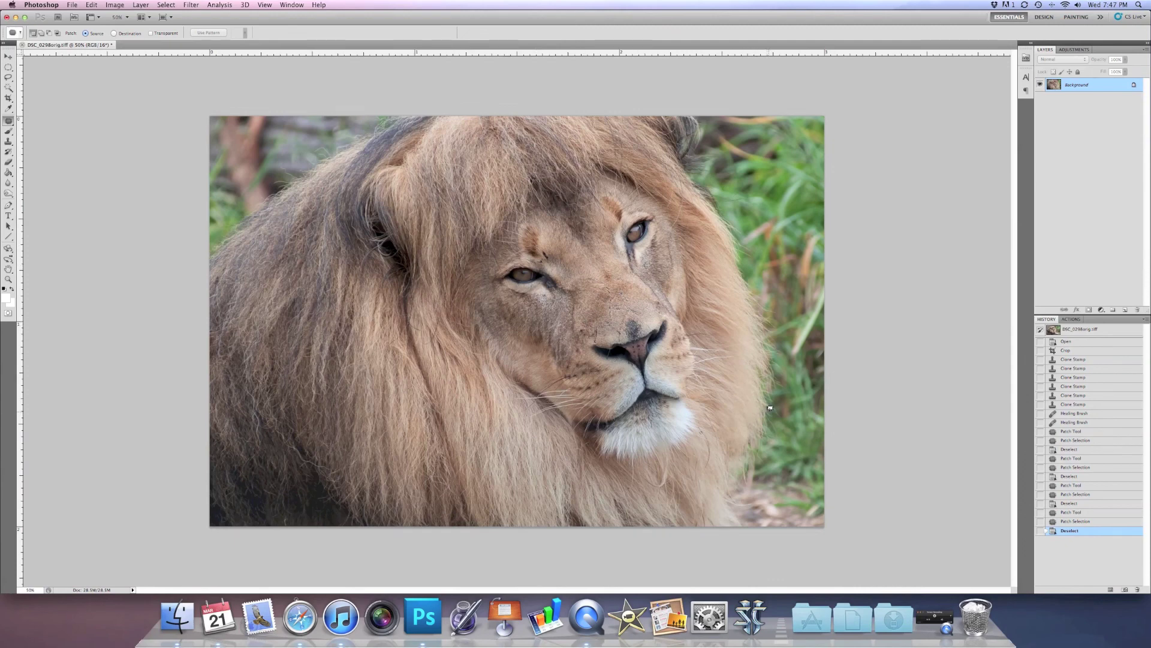
# Remove the long curved dark hair beside the white chin fur using the Healing Brush with a smaller brush size
pyautogui.press('super+plus')
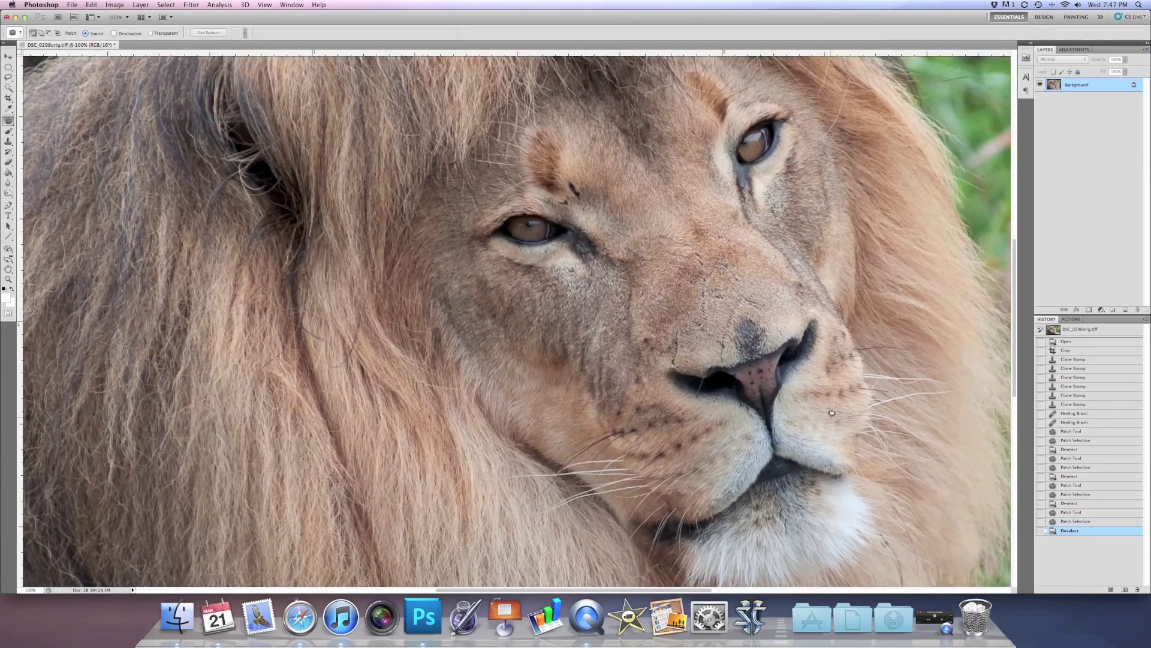
pyautogui.moveTo(898, 487); pyautogui.dragTo(630, 289)
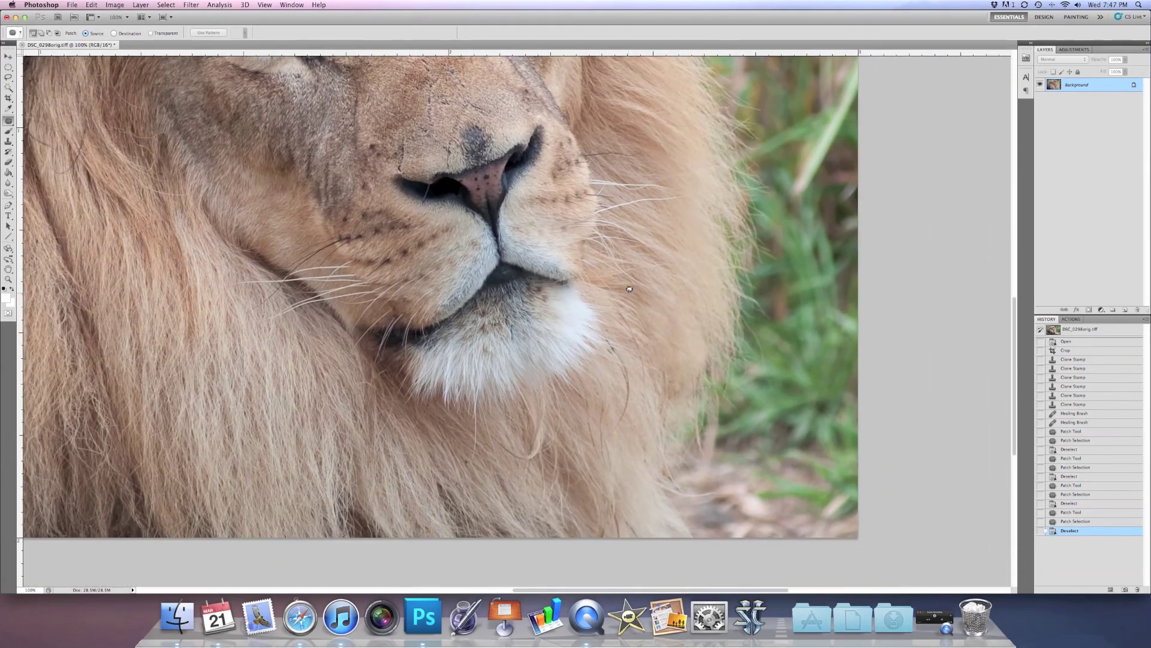
pyautogui.press('super+plus')
pyautogui.scroll(2, 732, 374)
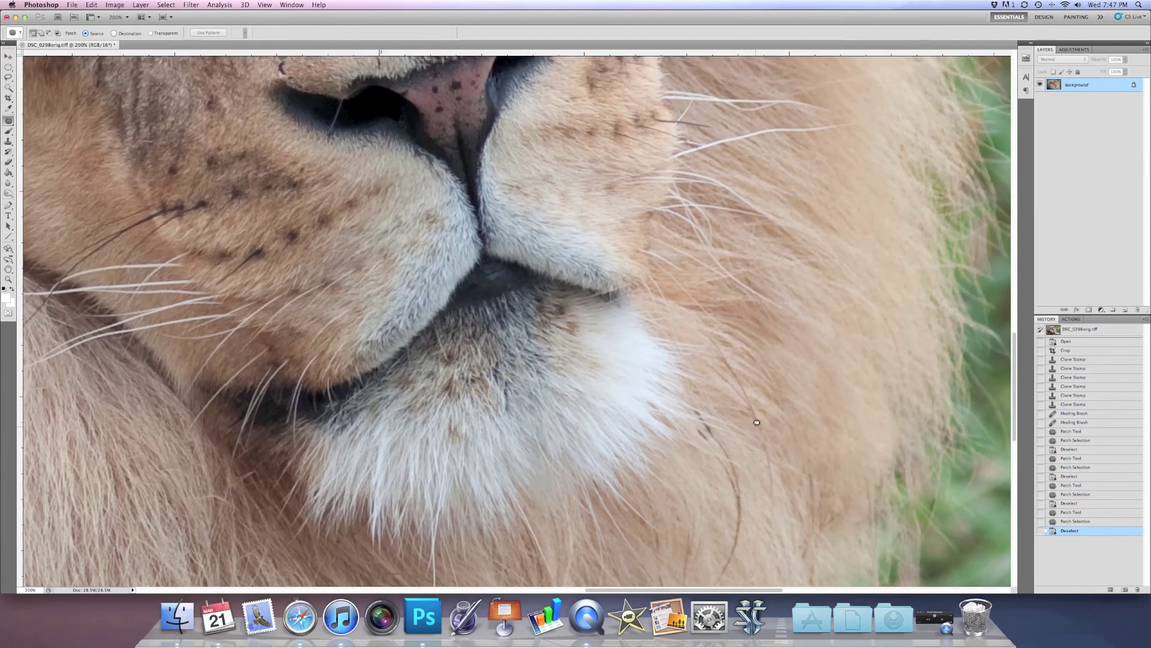
pyautogui.scroll(-3, 752, 412)
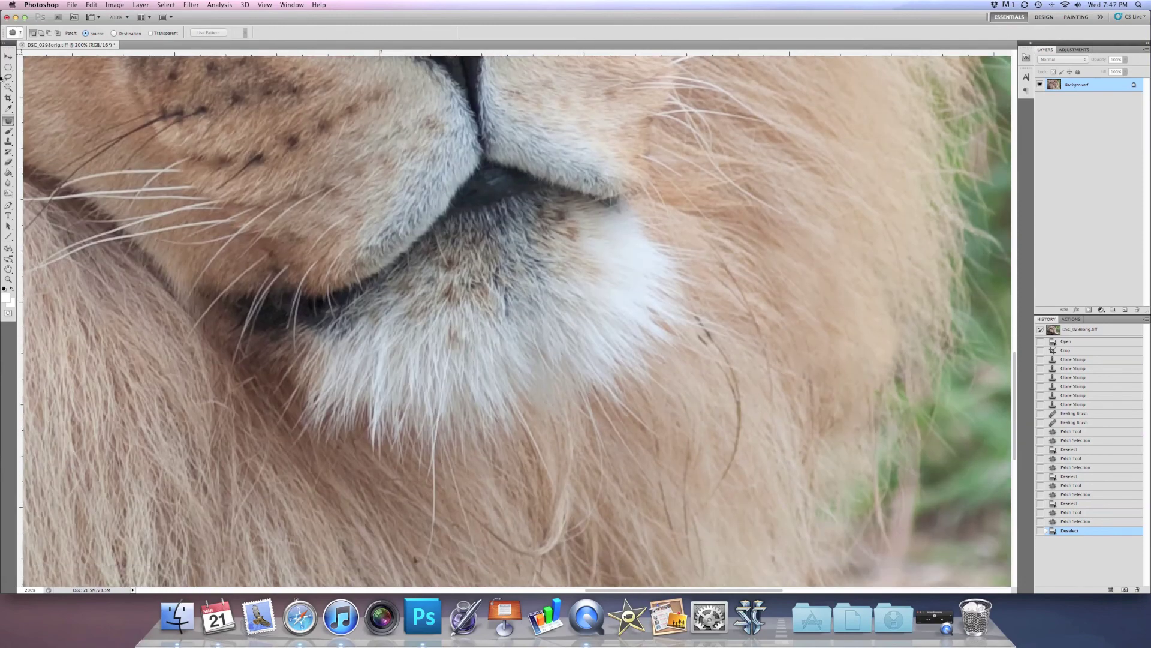
pyautogui.click(8, 120)
pyautogui.click(45, 130)
pyautogui.rightClick(770, 451)
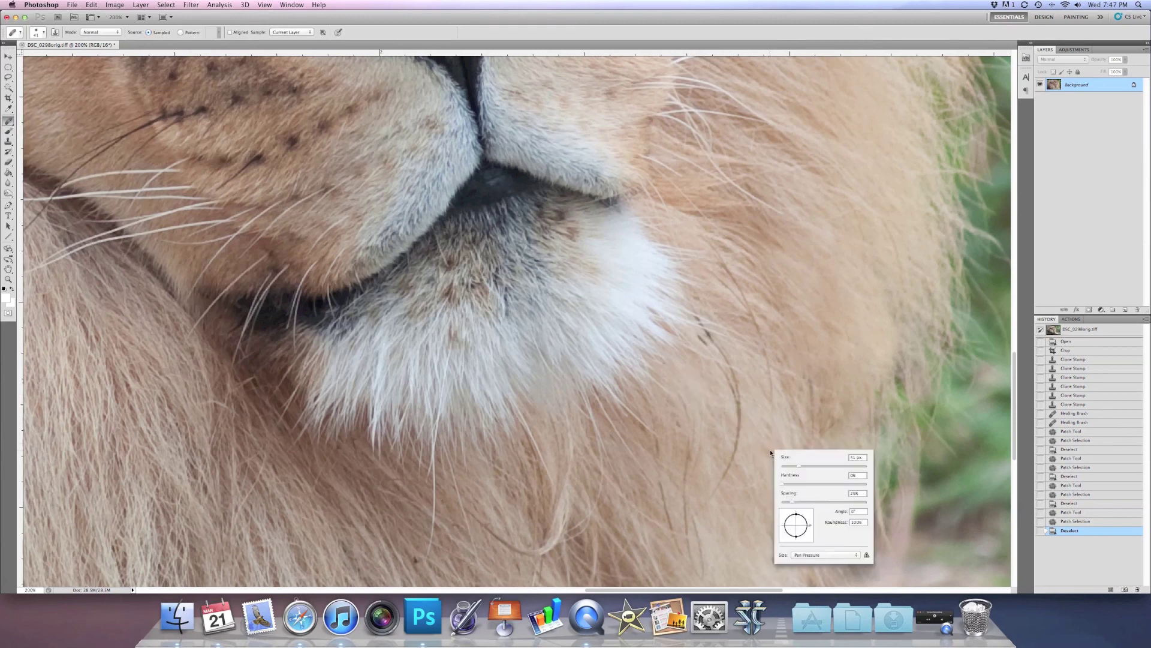
pyautogui.press('Return')
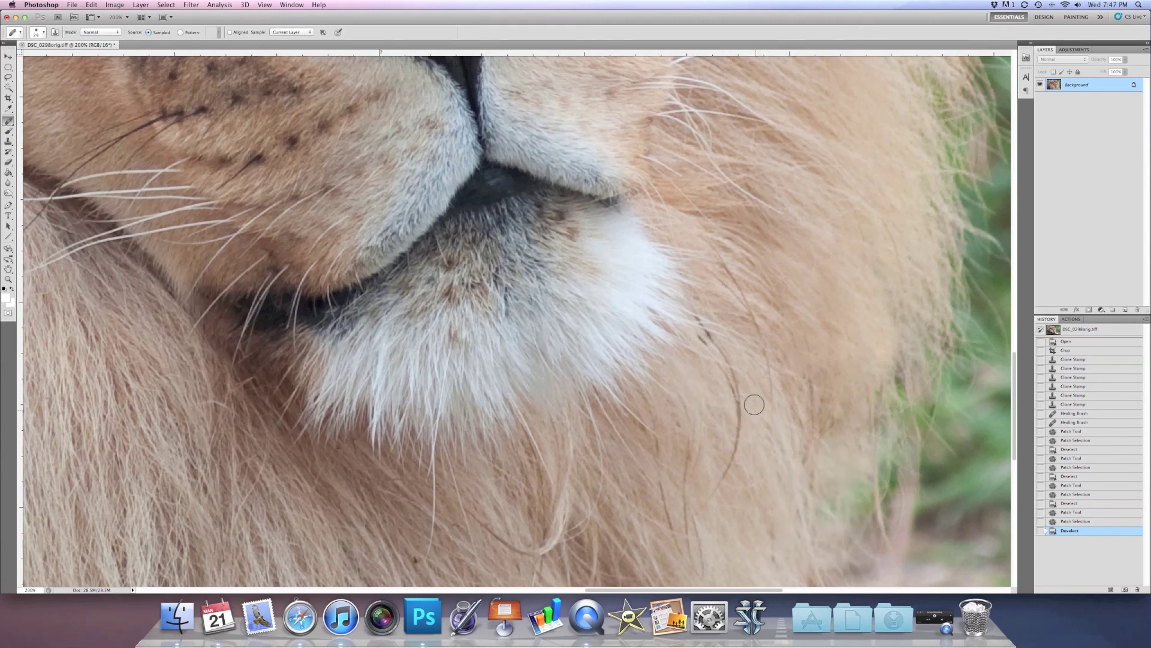
pyautogui.moveTo(730, 378)
pyautogui.mouseDown()
pyautogui.moveTo(738, 437)
pyautogui.moveTo(710, 495)
pyautogui.moveTo(722, 471)
pyautogui.mouseUp()
pyautogui.click(741, 453)
pyautogui.click(772, 411)
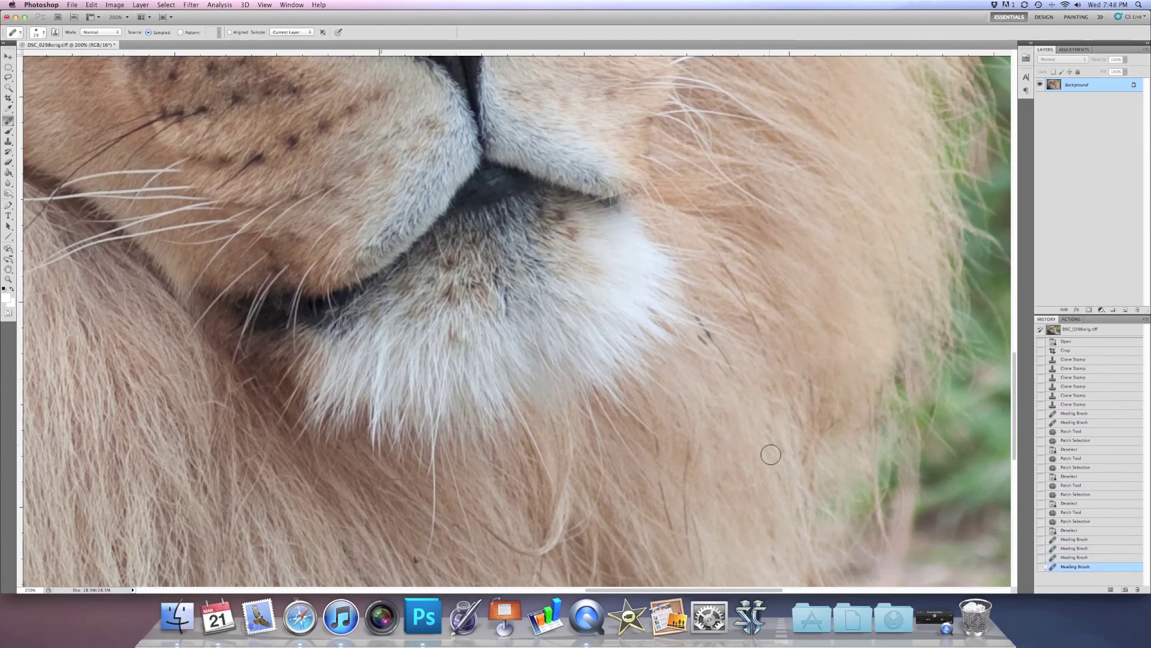
# Heal the thin dark vertical hairs in the mane below and to the right of the chin
pyautogui.scroll(-5, 774, 420)
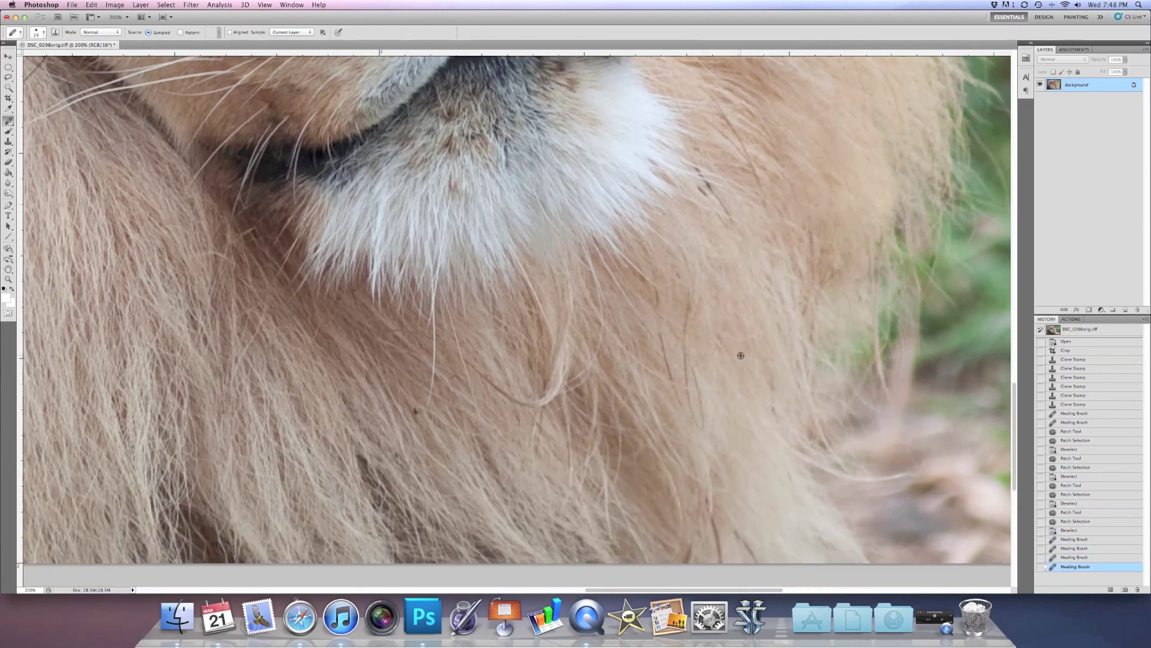
pyautogui.click(772, 400)
pyautogui.click(774, 412)
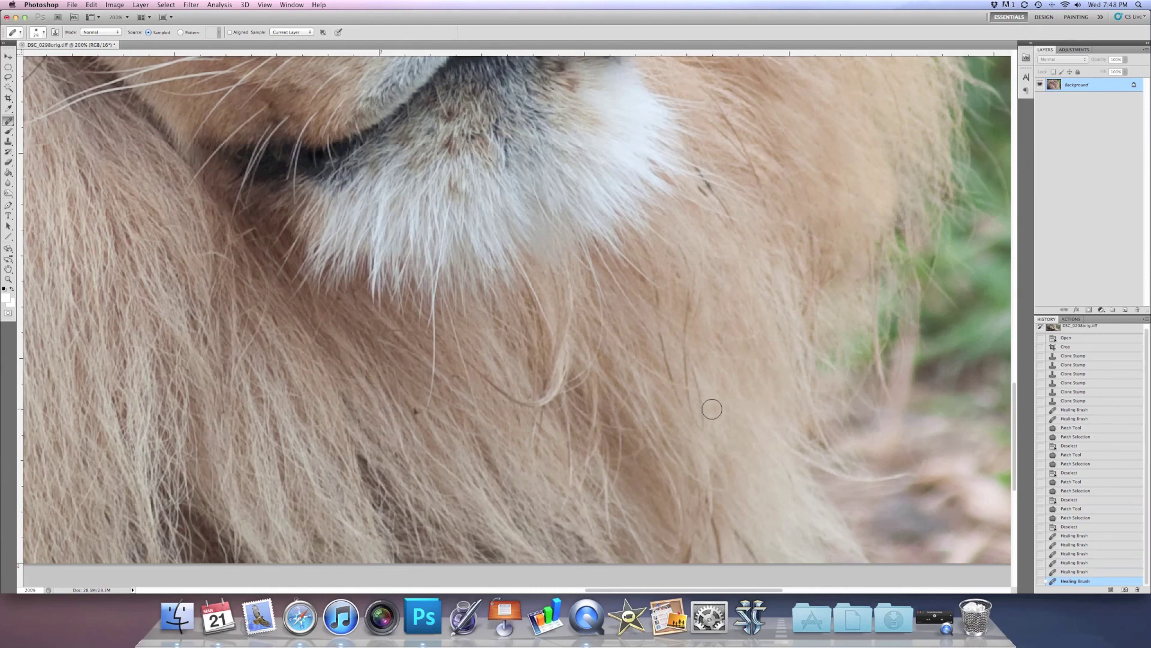
pyautogui.moveTo(689, 300); pyautogui.dragTo(690, 396)
pyautogui.click(706, 390)
pyautogui.click(700, 413)
pyautogui.click(701, 420)
pyautogui.click(702, 414)
pyautogui.click(699, 407)
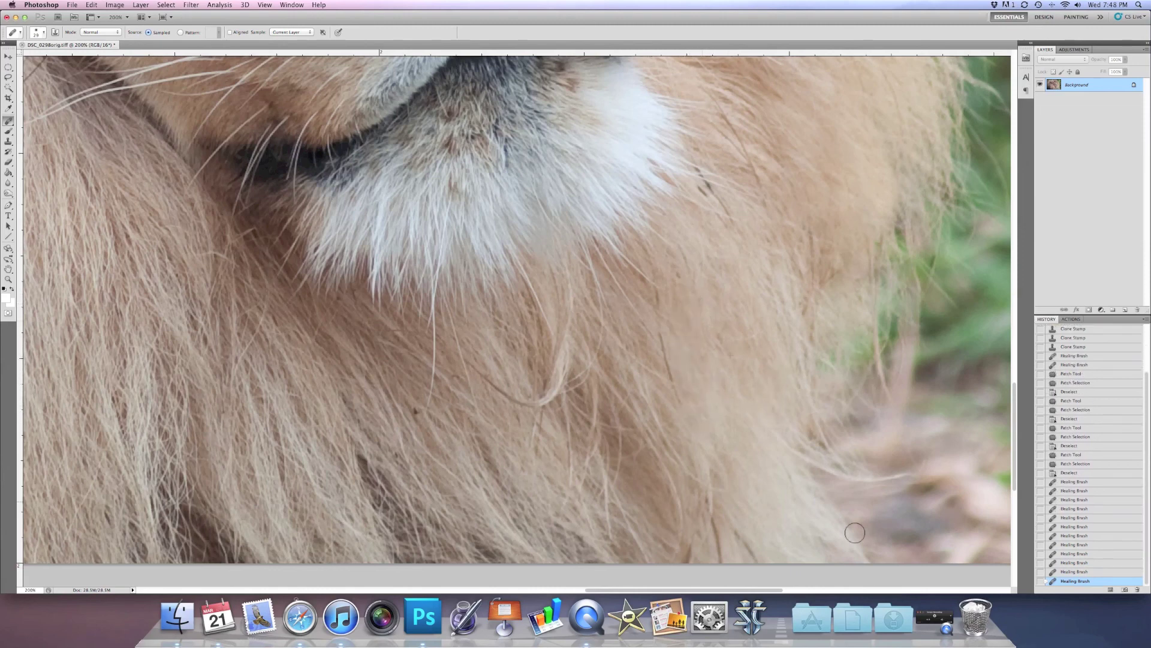
pyautogui.click(723, 343)
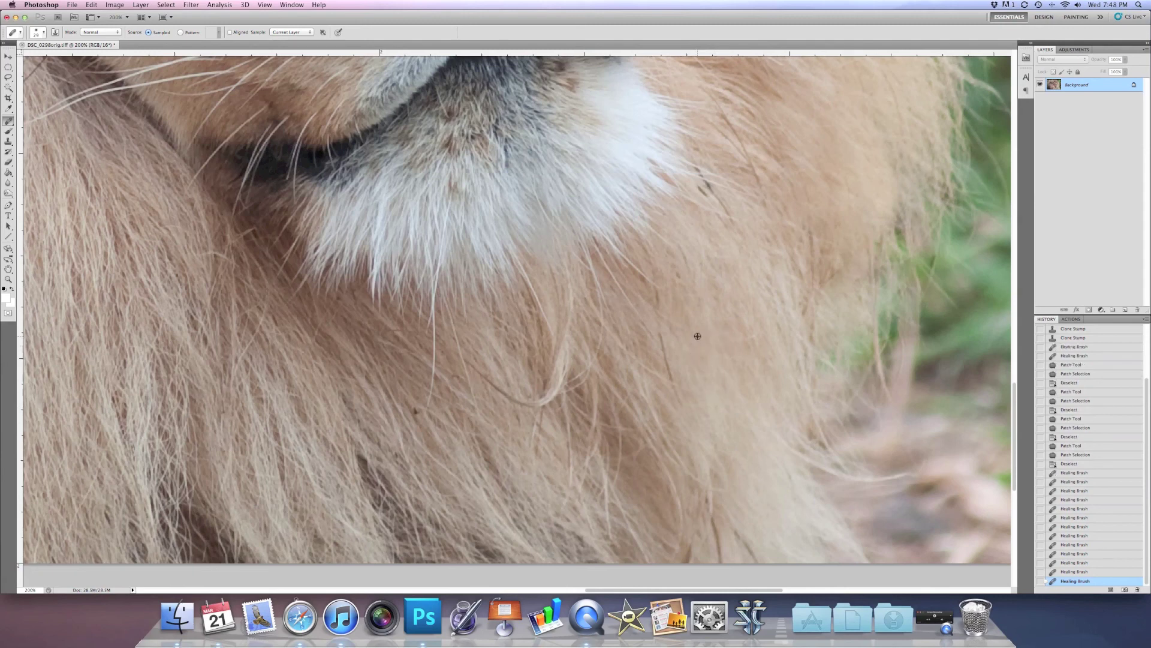
pyautogui.moveTo(663, 329); pyautogui.dragTo(675, 391)
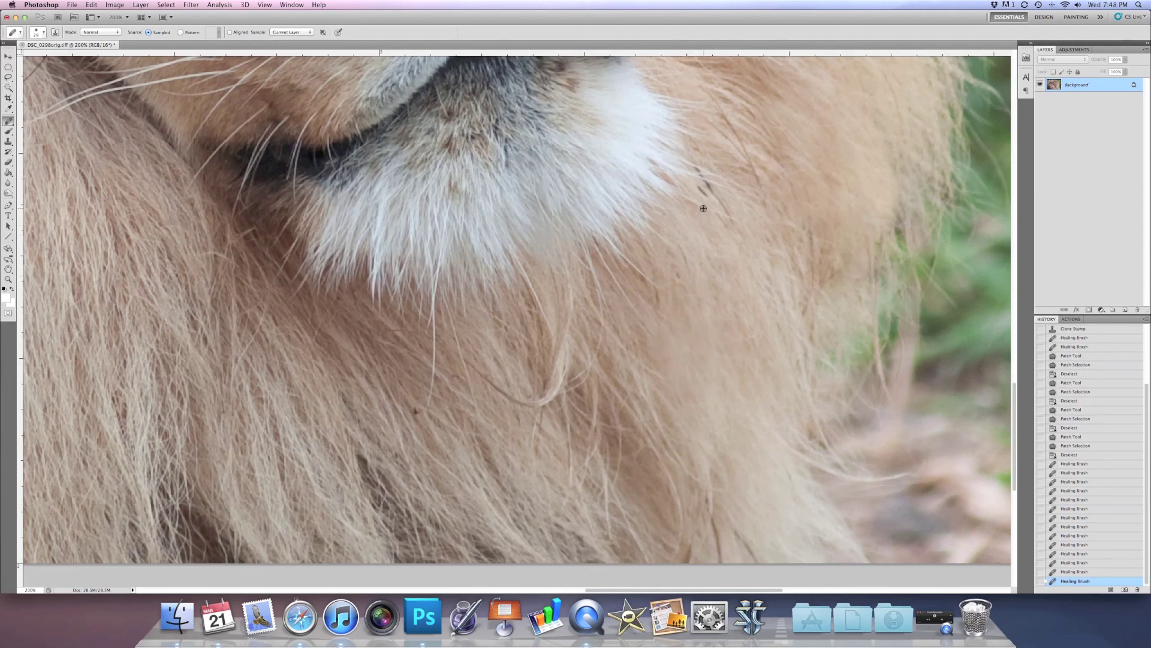
# Heal the small dark marks in the fur right beside the white chin tuft
pyautogui.click(700, 186)
pyautogui.click(735, 195)
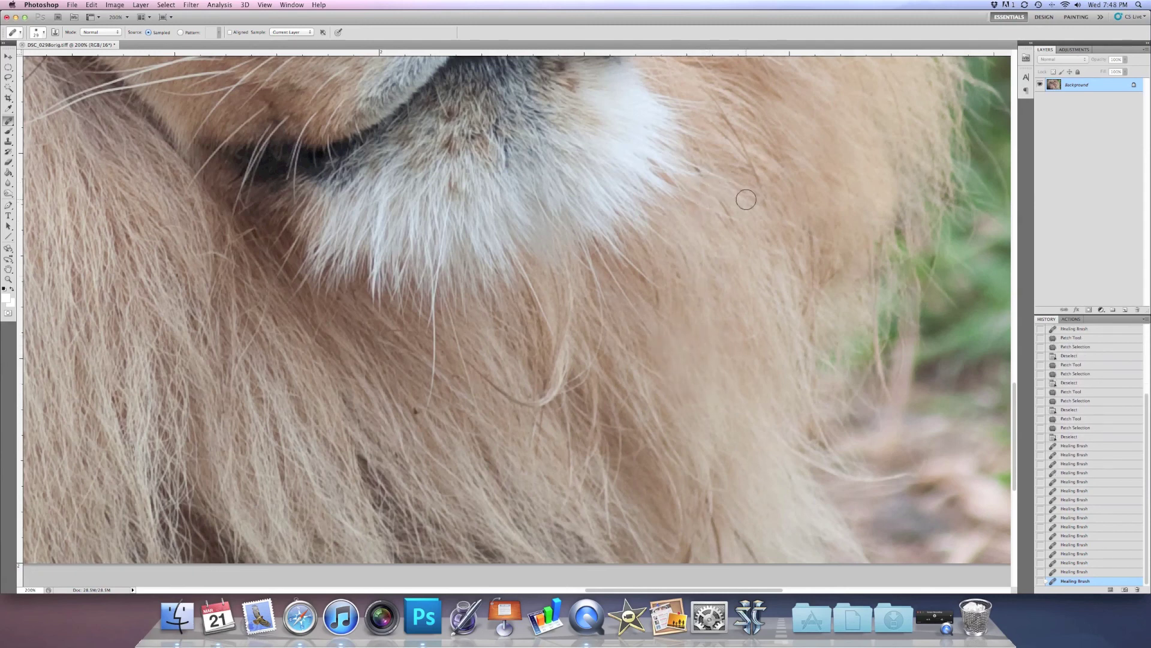
pyautogui.click(765, 230)
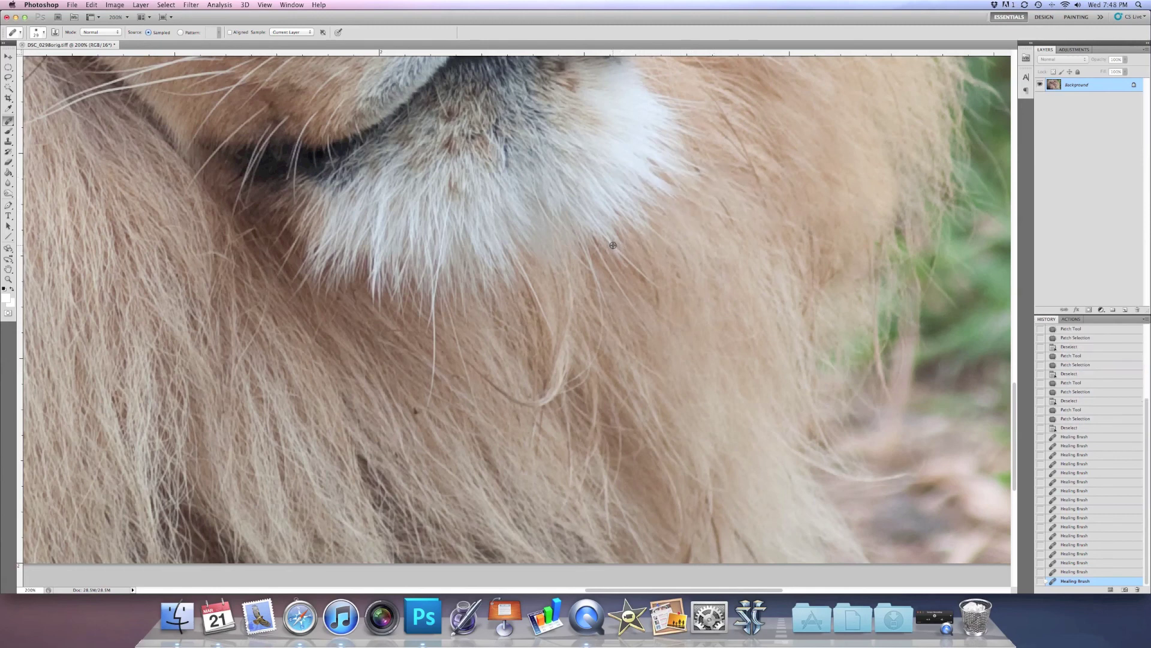
# Try to heal the stray hairs at the edge of the white chin fur, and undo the stroke
pyautogui.keyDown('alt'); pyautogui.click(710, 294); pyautogui.keyUp('alt')
pyautogui.moveTo(659, 213)
pyautogui.mouseDown()
pyautogui.moveTo(648, 200)
pyautogui.moveTo(707, 243)
pyautogui.mouseUp()
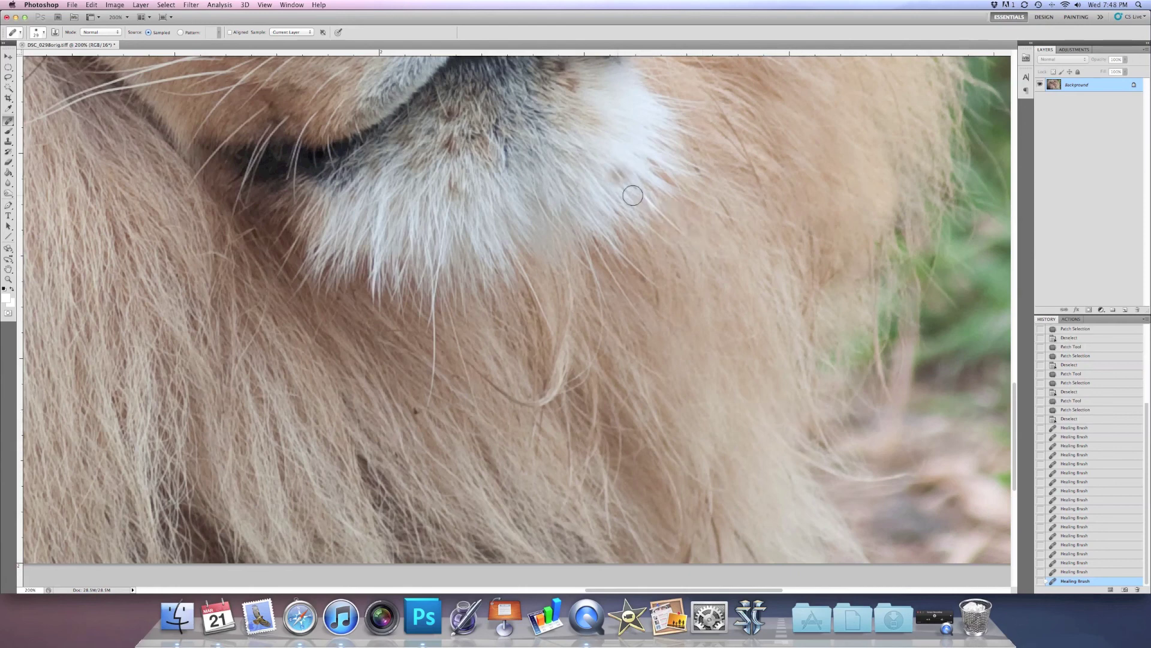
pyautogui.press('super+z')
# Heal the stray strand below the chin's right edge and the dark speck in the lower mane
pyautogui.keyDown('alt'); pyautogui.click(708, 303); pyautogui.keyUp('alt')
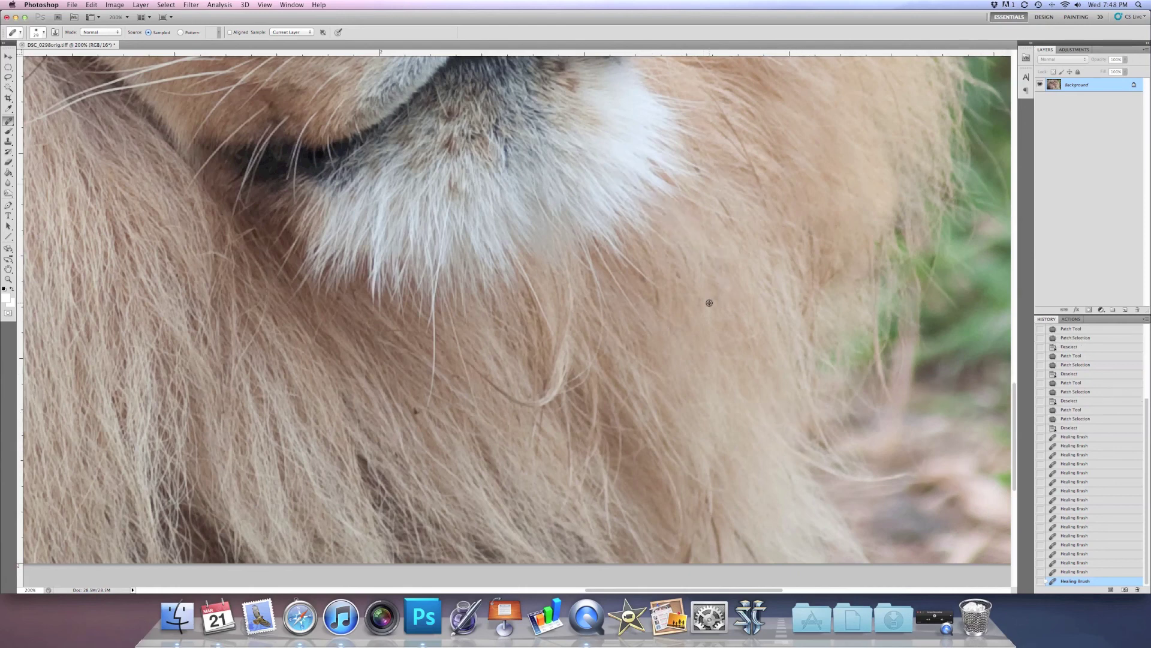
pyautogui.moveTo(679, 273)
pyautogui.mouseDown()
pyautogui.moveTo(695, 263)
pyautogui.moveTo(722, 309)
pyautogui.moveTo(699, 340)
pyautogui.mouseUp()
pyautogui.click(415, 412)
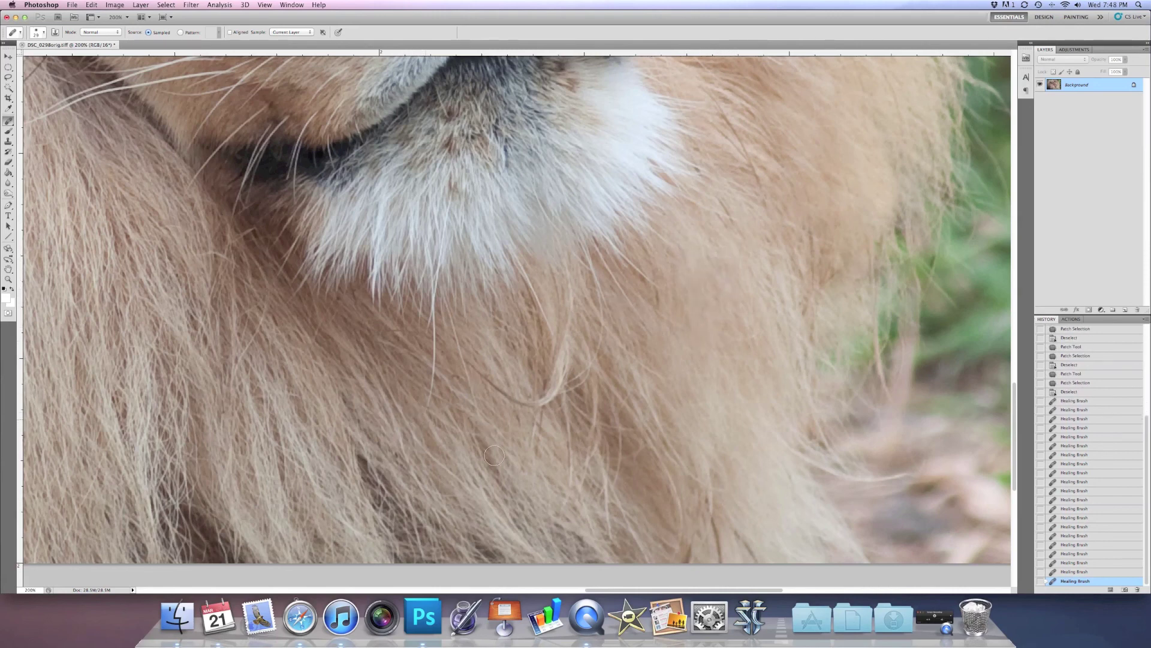
# Heal the remaining thin dark hair in the mane to the right of the chin
pyautogui.moveTo(170, 86); pyautogui.dragTo(398, 284)
pyautogui.moveTo(359, 151)
pyautogui.mouseDown()
pyautogui.moveTo(334, 188)
pyautogui.moveTo(281, 191)
pyautogui.mouseUp()
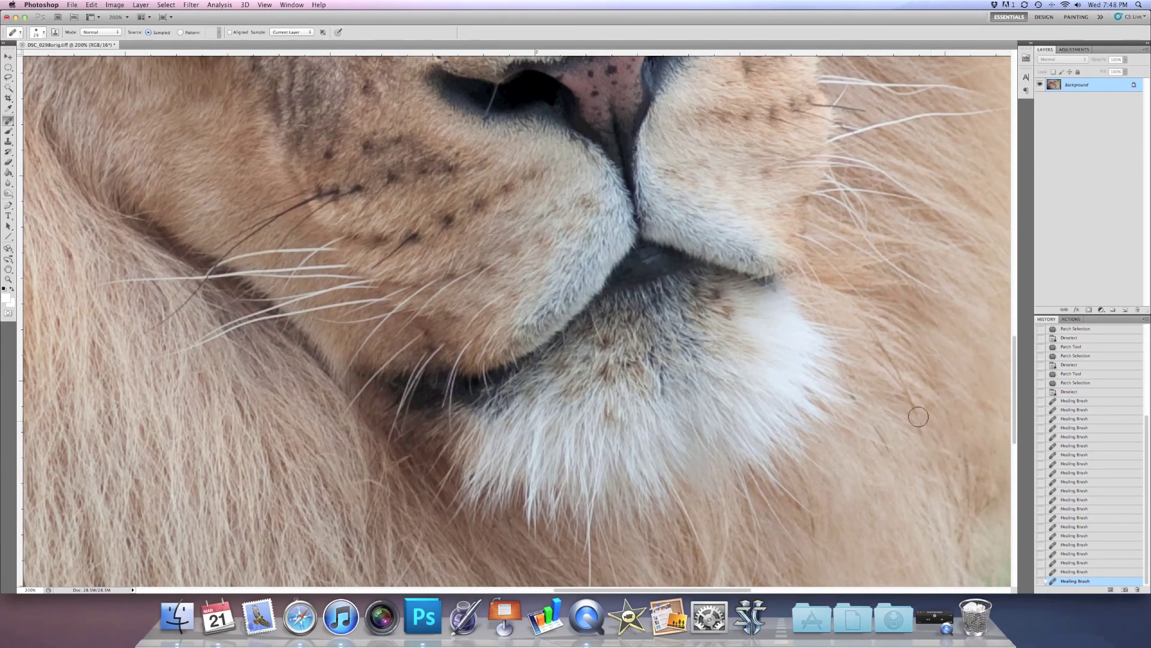
pyautogui.click(859, 387)
# Heal the dark spot on the nose bridge above the right nostril with fur sampled beside it
pyautogui.moveTo(492, 185)
pyautogui.mouseDown()
pyautogui.moveTo(701, 358)
pyautogui.moveTo(624, 496)
pyautogui.moveTo(496, 472)
pyautogui.moveTo(501, 520)
pyautogui.mouseUp()
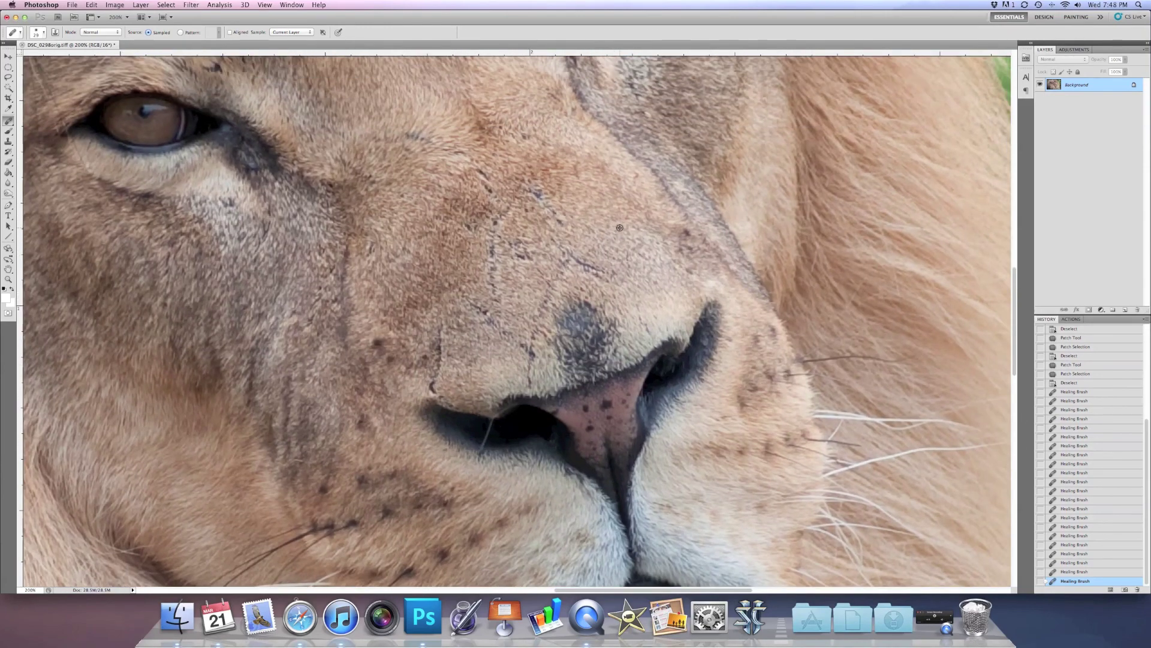
pyautogui.keyDown('alt'); pyautogui.click(669, 222); pyautogui.keyUp('alt')
pyautogui.click(686, 233)
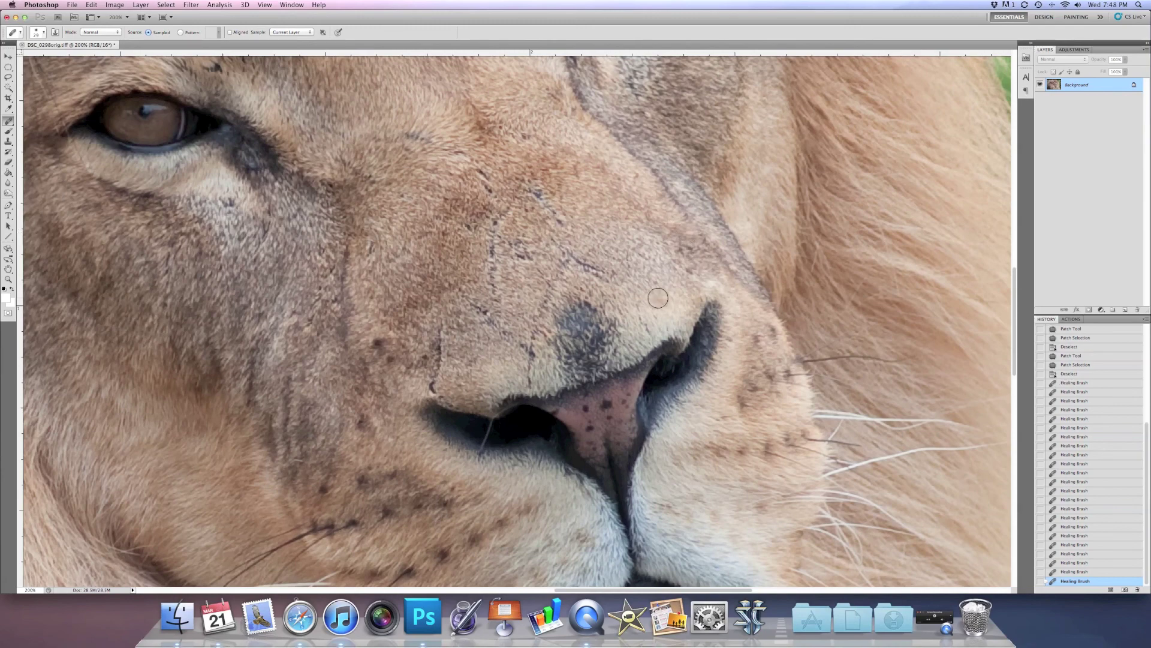
# Remove the hair crossing the lion's left nostril with the Healing Brush, including its lower end on the nostril rim
pyautogui.click(522, 405)
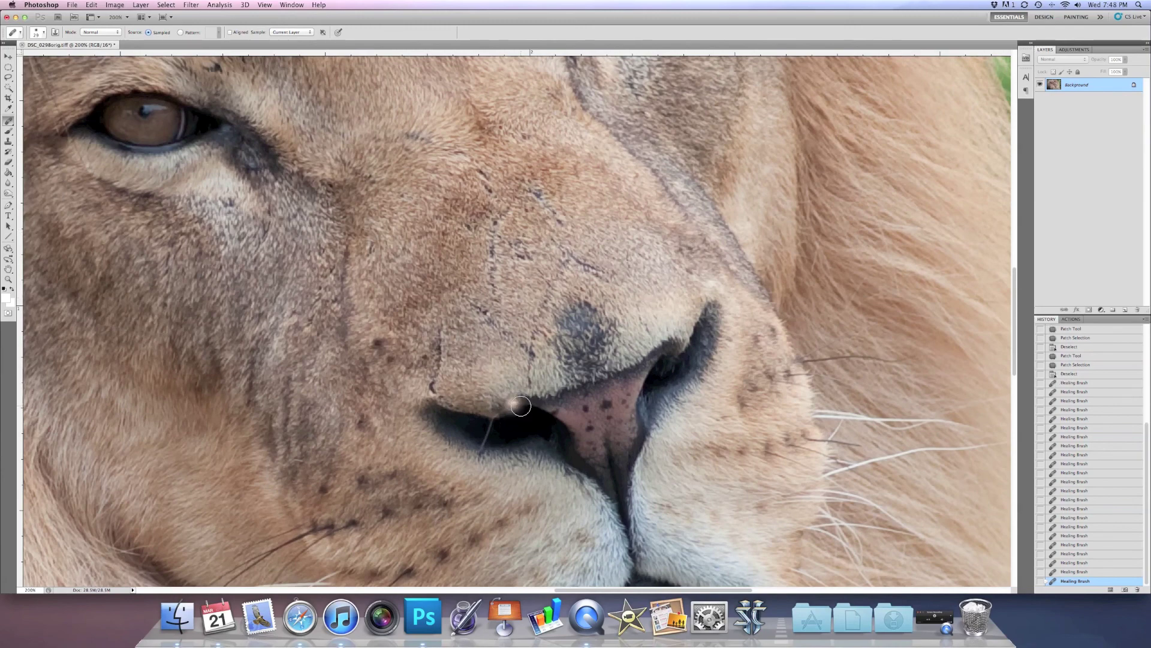
pyautogui.scroll(-3, 523, 404)
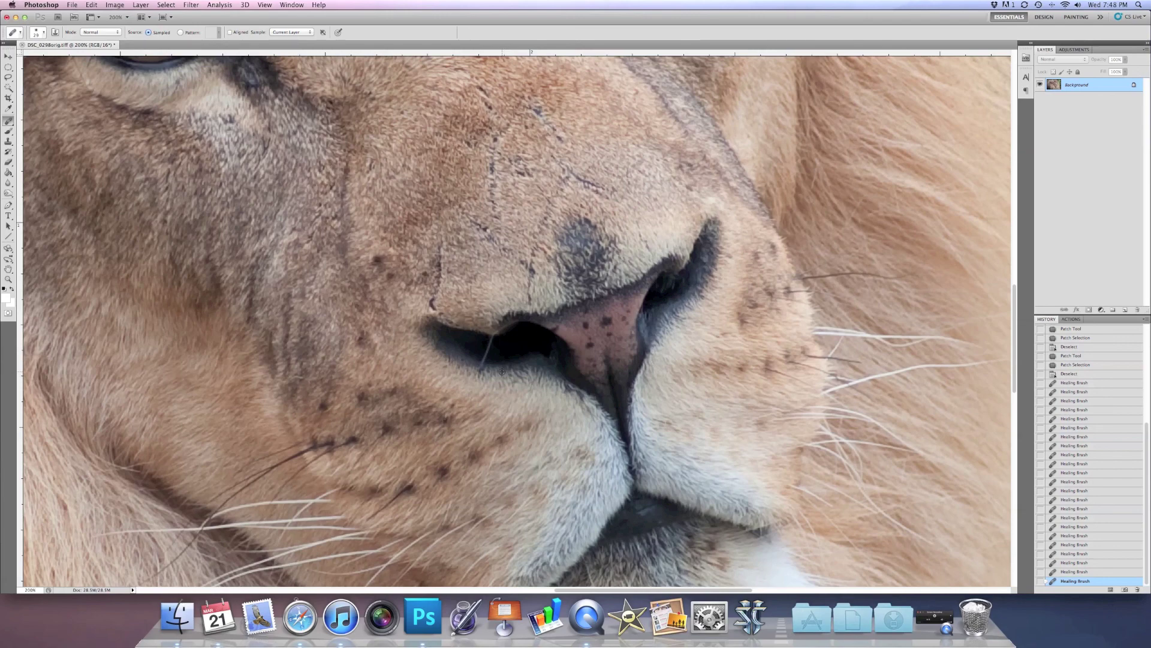
pyautogui.moveTo(483, 352); pyautogui.dragTo(490, 345)
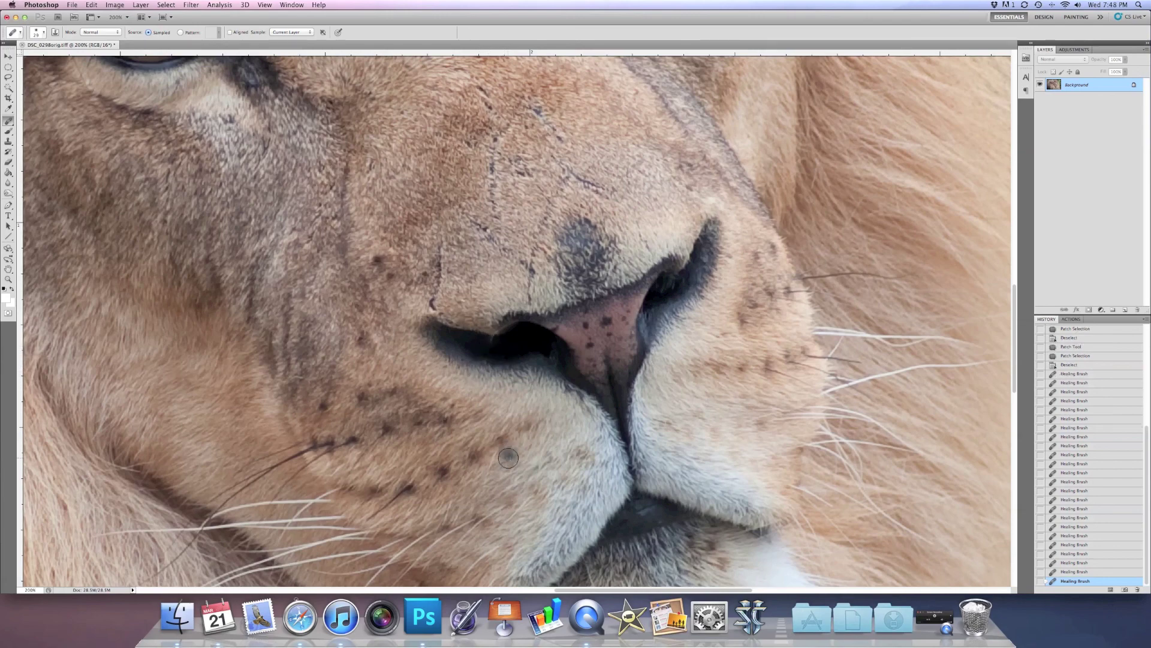
pyautogui.keyDown('alt'); pyautogui.click(504, 367); pyautogui.keyUp('alt')
pyautogui.moveTo(488, 360); pyautogui.dragTo(484, 360)
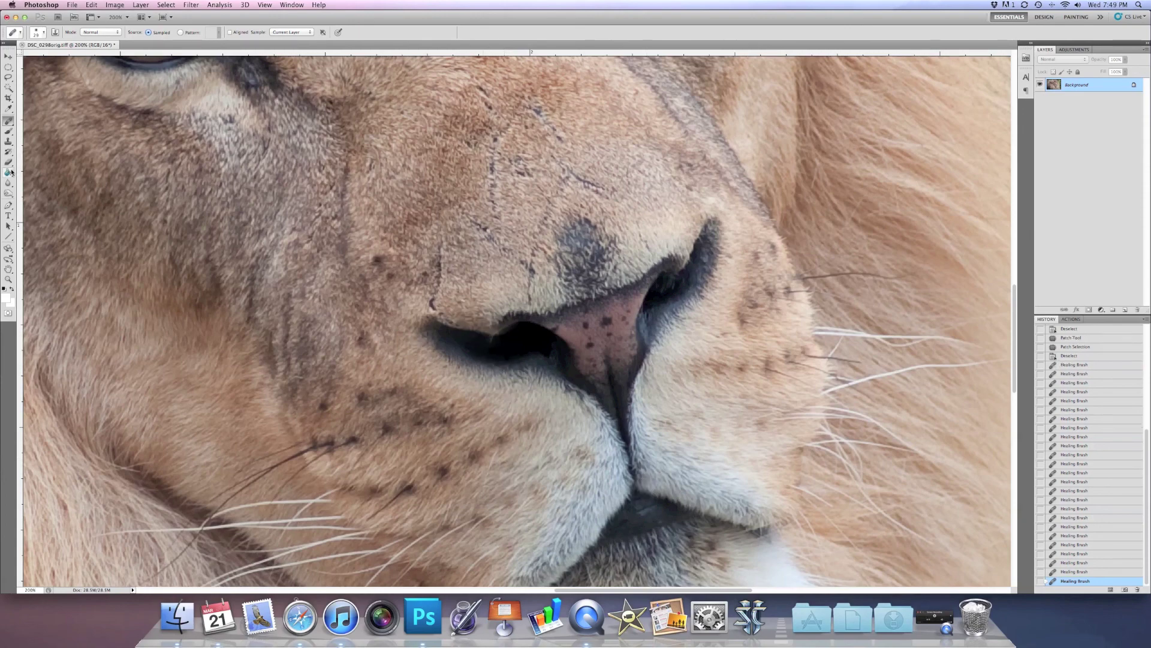
# Clean up the smudge left inside the left nostril using the Clone Stamp at brush size 14
pyautogui.click(8, 143)
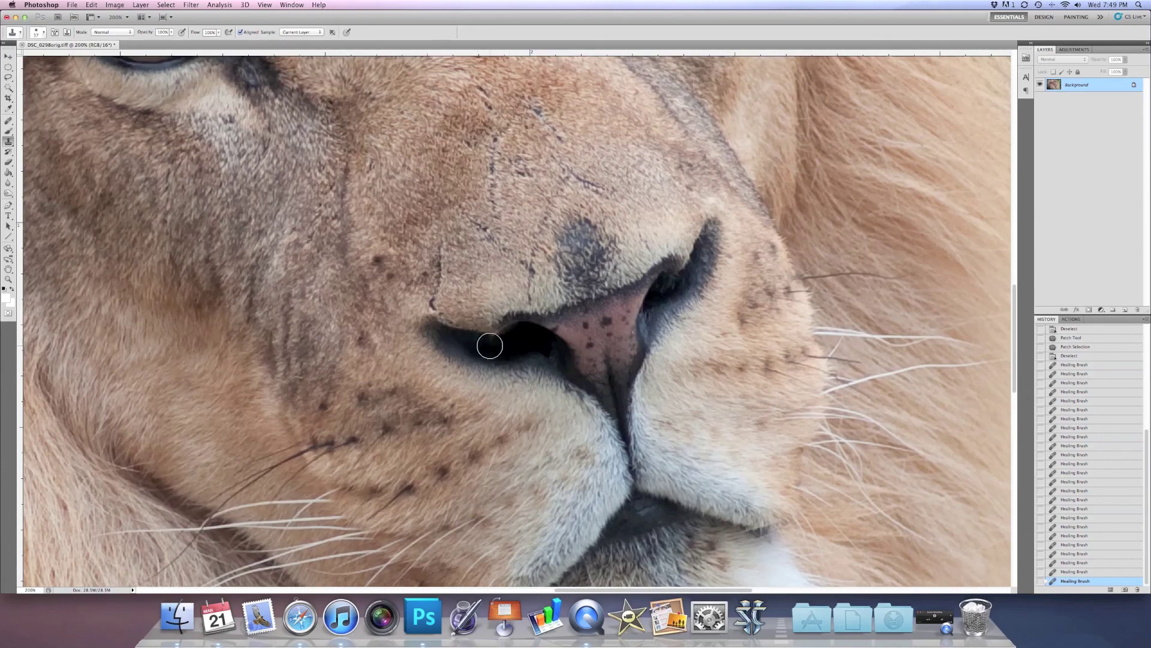
pyautogui.rightClick(530, 371)
pyautogui.press('Return')
pyautogui.rightClick(511, 351)
pyautogui.write('14')
pyautogui.press('Return')
pyautogui.click(484, 340)
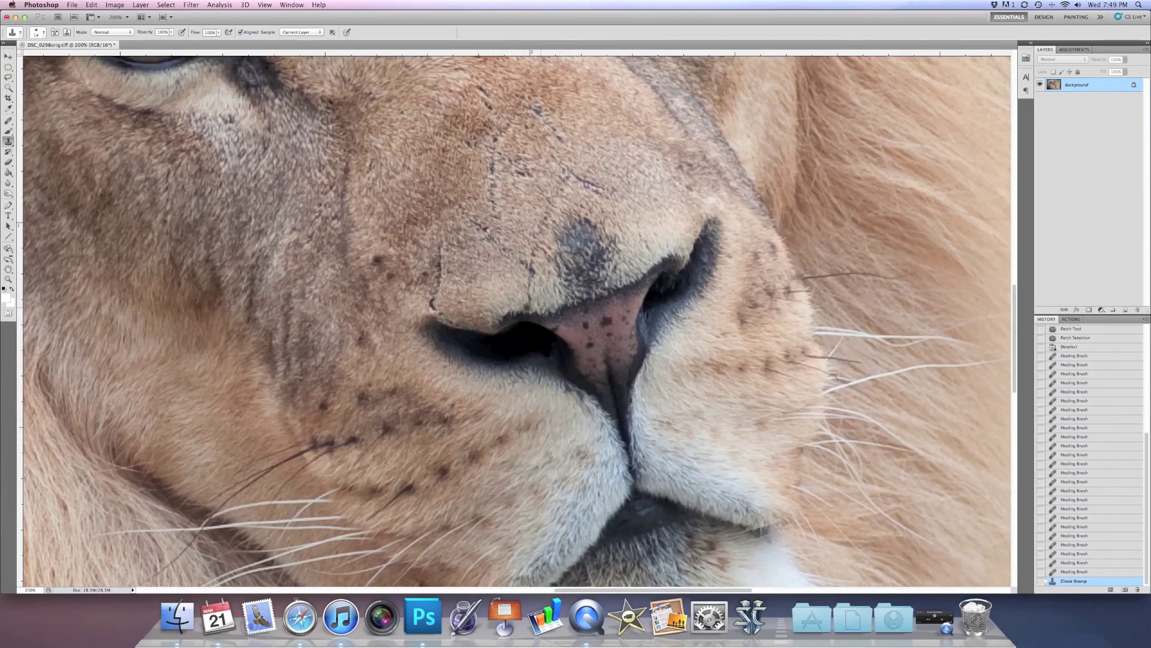
# Heal the large dark mark on the brow above the left eye with the Healing Brush
pyautogui.moveTo(483, 185); pyautogui.dragTo(598, 295)
pyautogui.moveTo(437, 159); pyautogui.dragTo(484, 306)
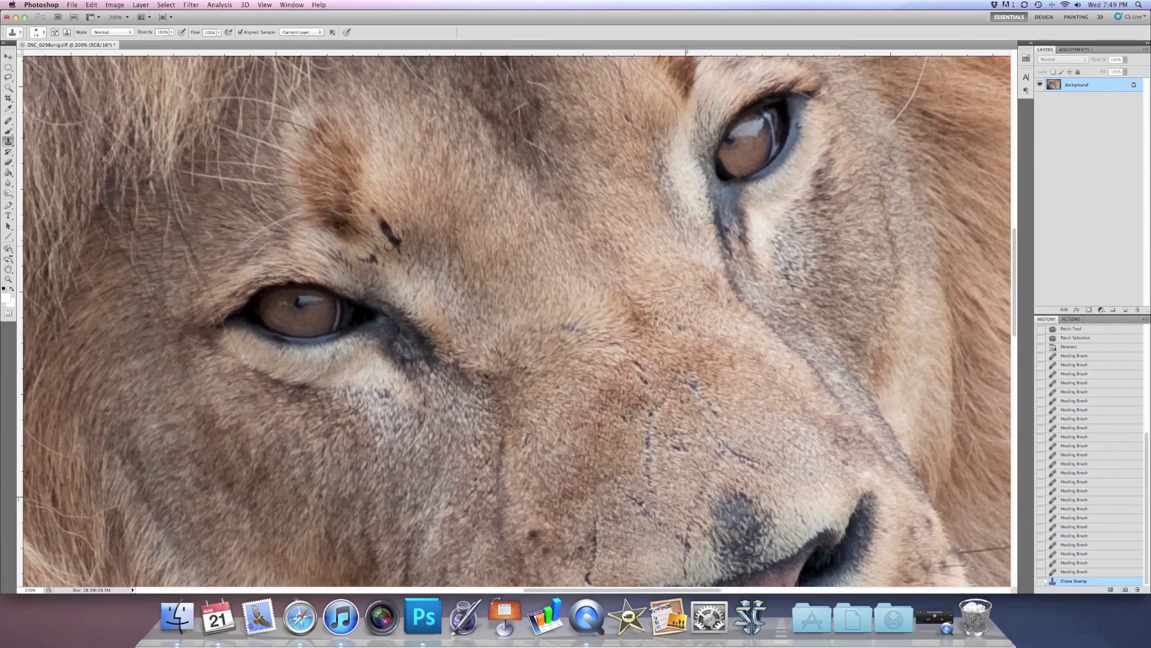
pyautogui.click(6, 122)
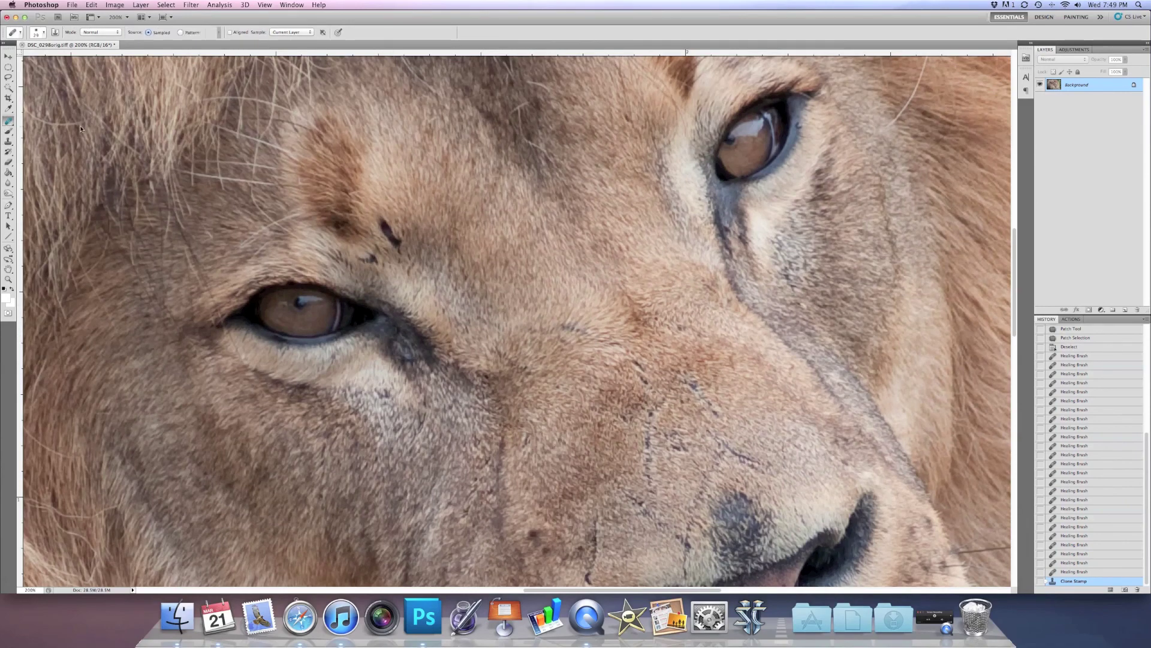
pyautogui.click(423, 206)
pyautogui.moveTo(386, 227); pyautogui.dragTo(401, 245)
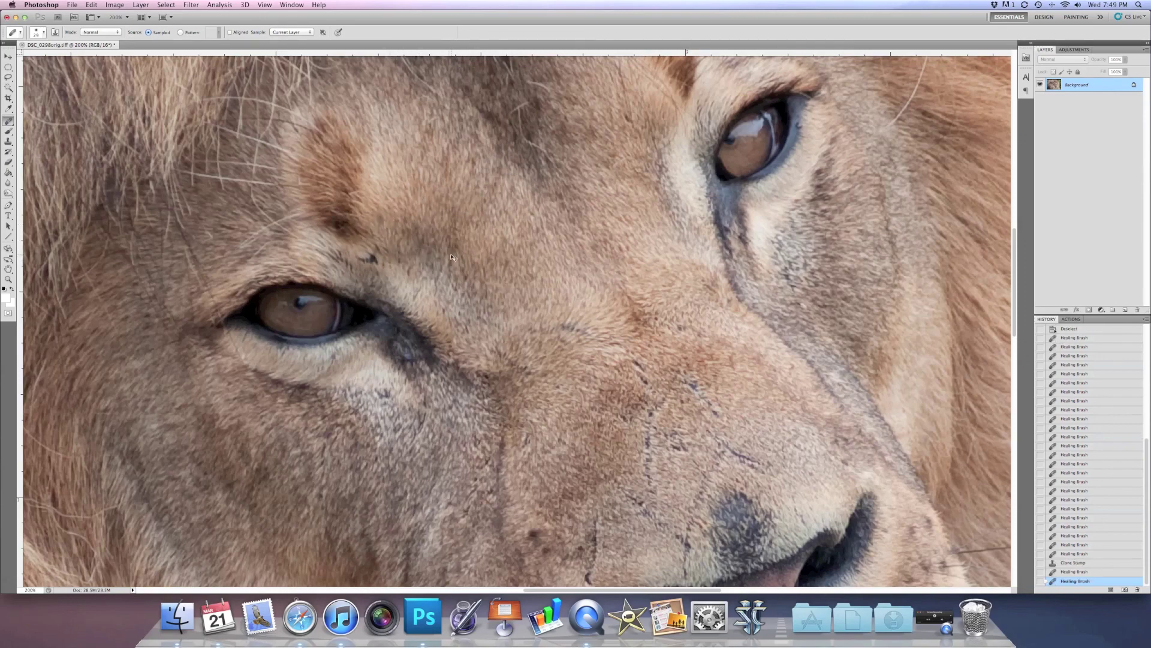
pyautogui.press('super+minus')
pyautogui.press('super+minus')
pyautogui.press('super+minus')
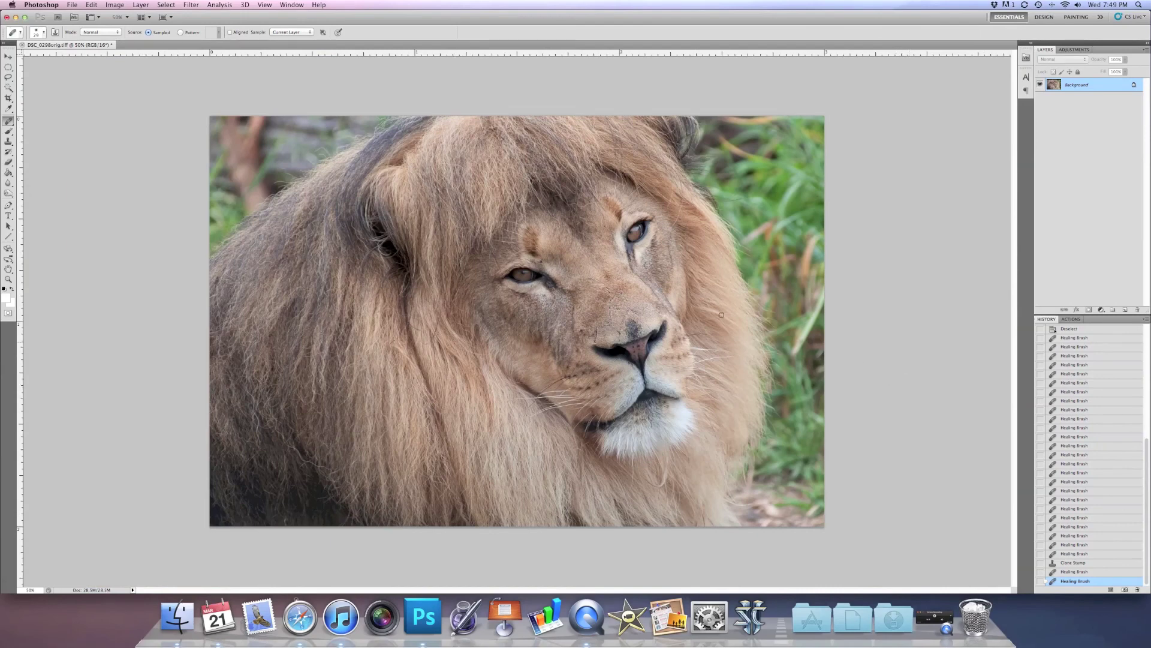
# Crop the photo more tightly around the lion's head and mane, trimming all four edges
pyautogui.click(7, 98)
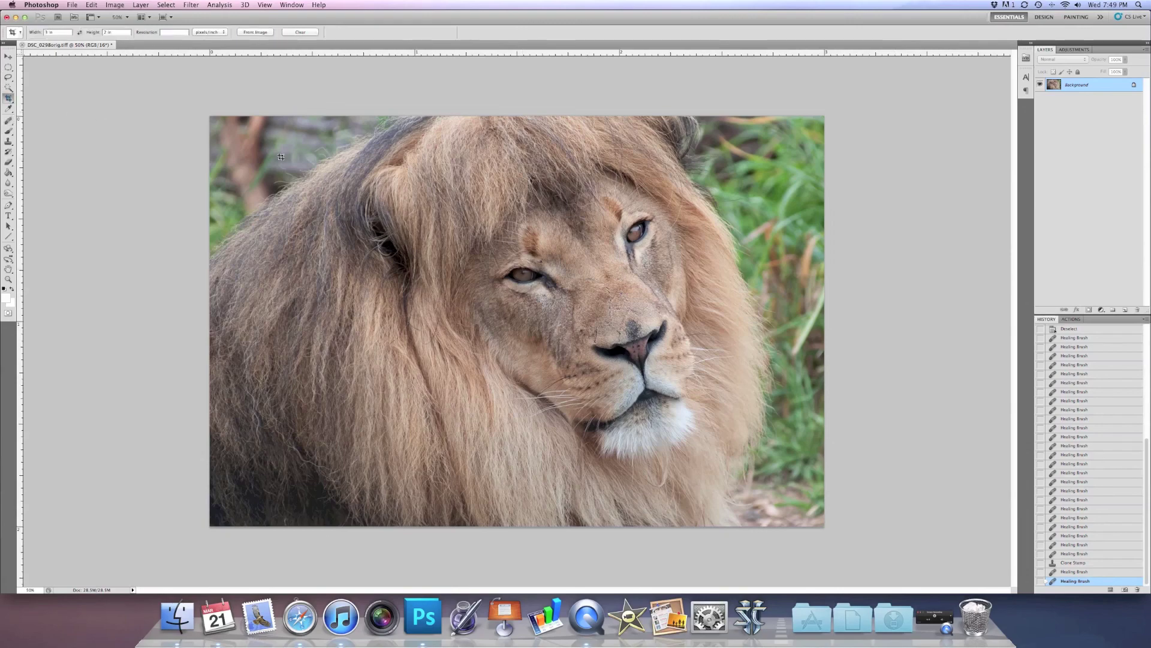
pyautogui.moveTo(570, 368); pyautogui.dragTo(731, 476)
pyautogui.moveTo(801, 529); pyautogui.dragTo(800, 529)
pyautogui.moveTo(234, 126)
pyautogui.mouseDown()
pyautogui.moveTo(250, 132)
pyautogui.moveTo(244, 140)
pyautogui.mouseUp()
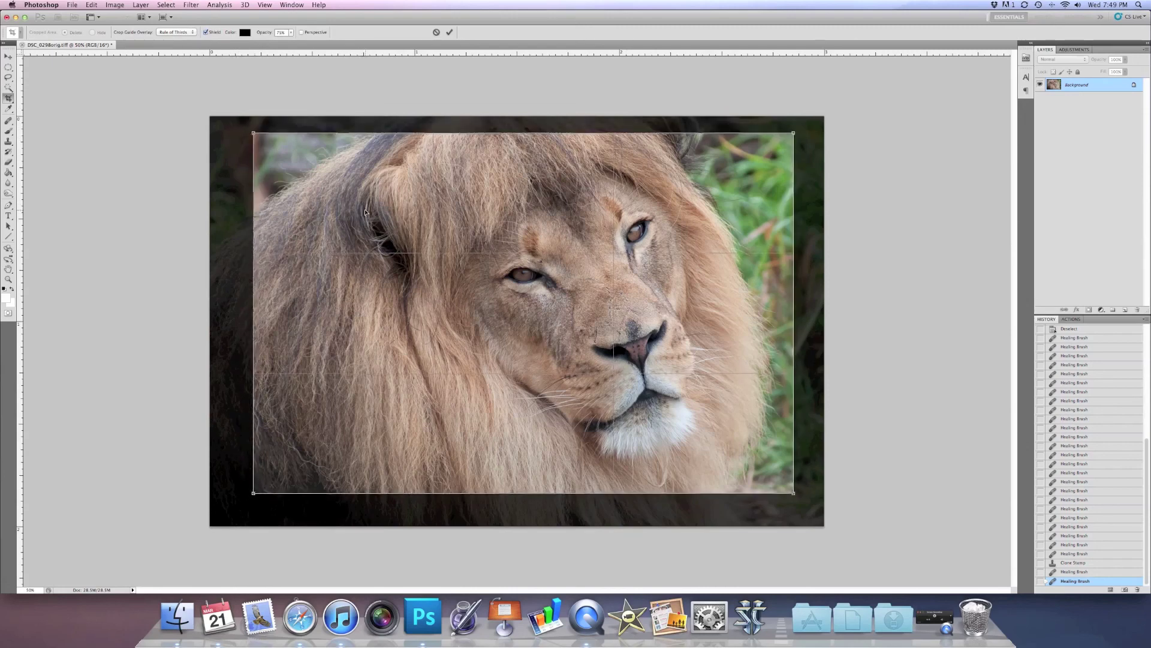
pyautogui.press('Return')
pyautogui.press('super+equal')
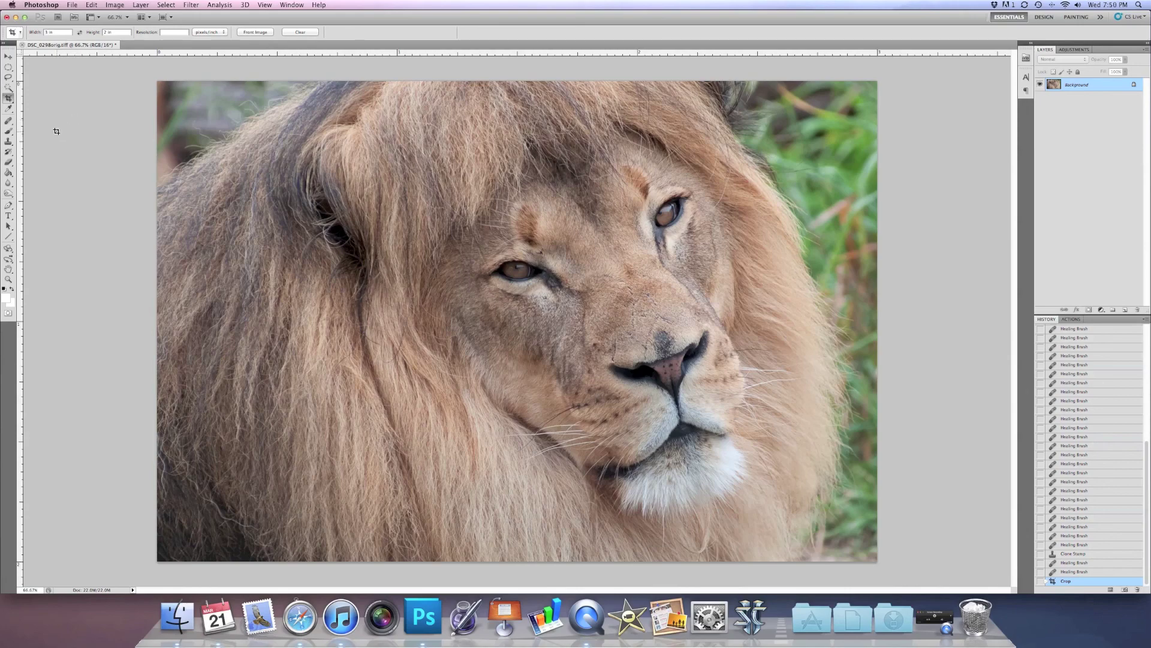
# Set up the Burn tool with a smaller brush, the Shadows range and 7% exposure
pyautogui.click(8, 194)
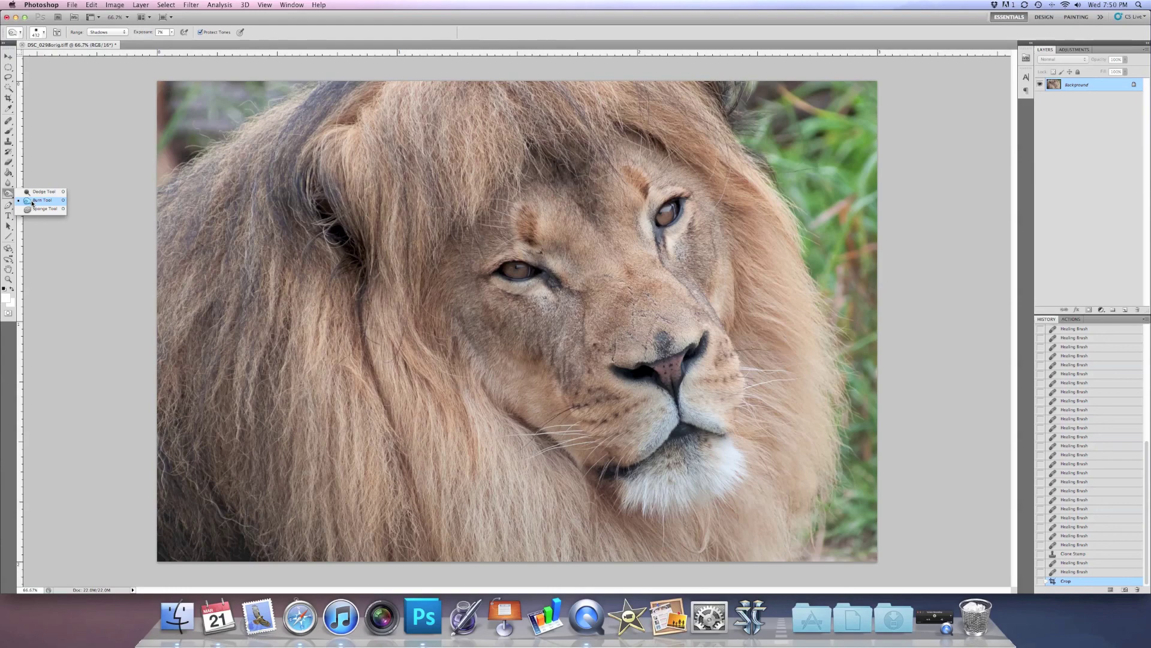
pyautogui.click(32, 200)
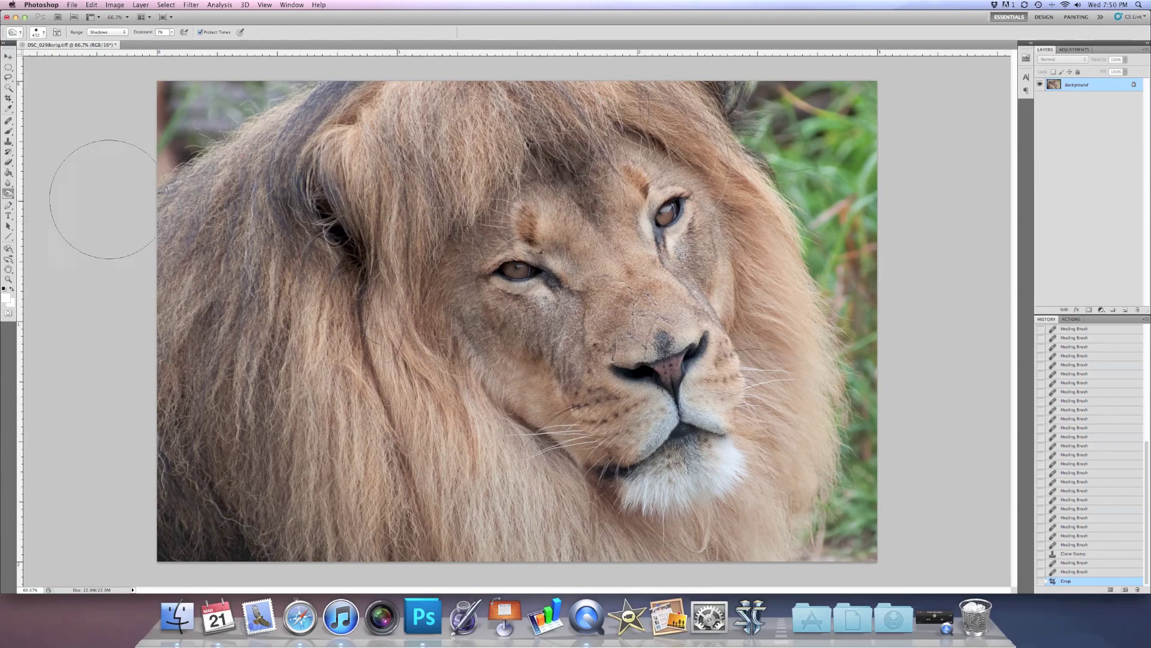
pyautogui.rightClick(343, 233)
pyautogui.click(406, 251)
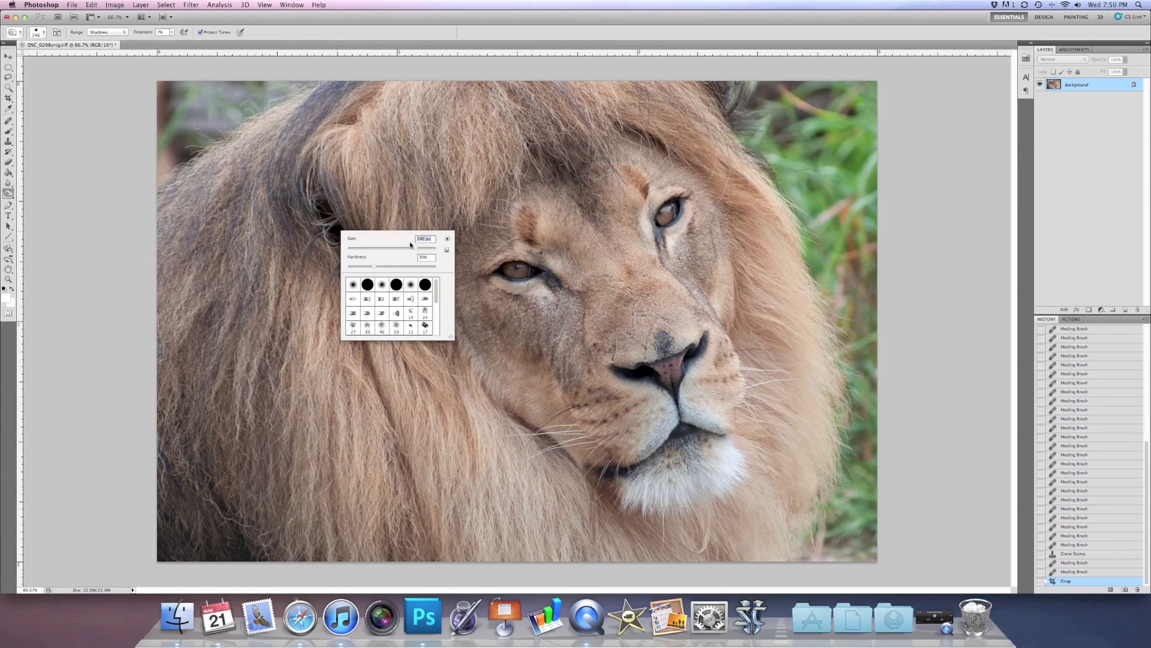
pyautogui.click(125, 32)
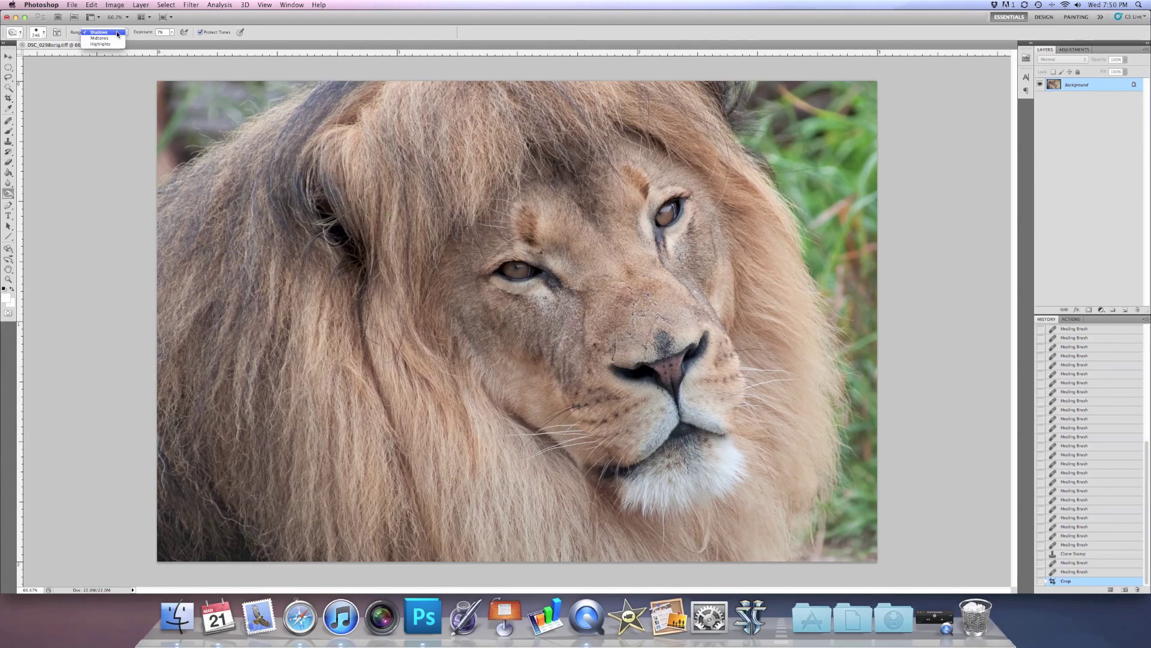
pyautogui.click(118, 34)
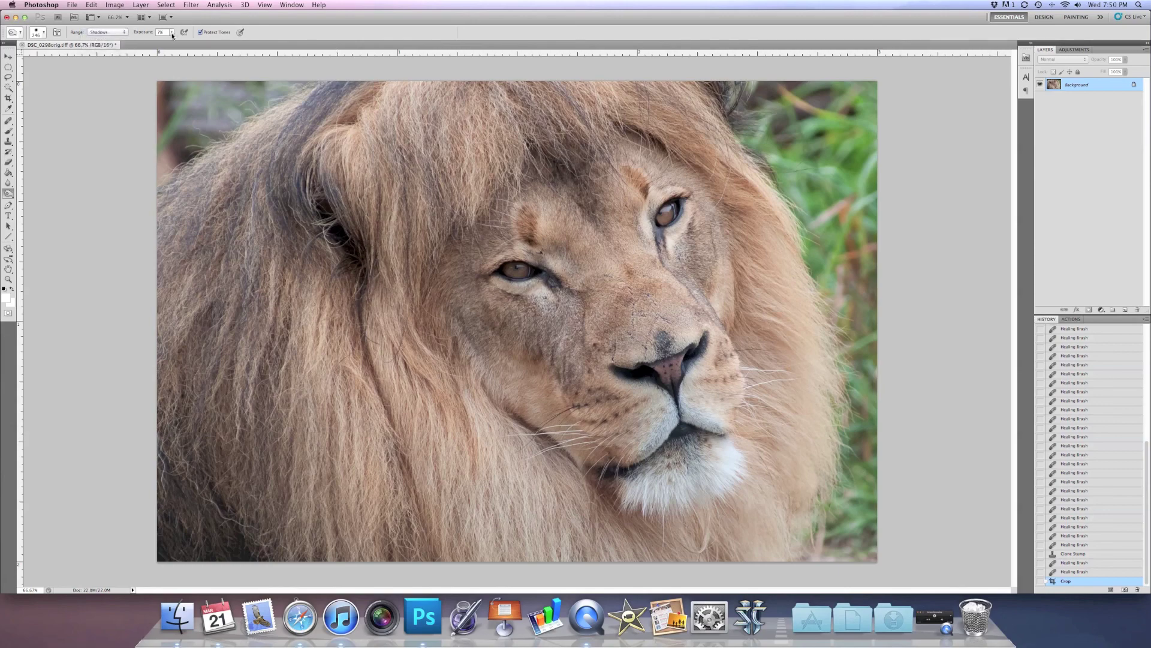
pyautogui.write('7')
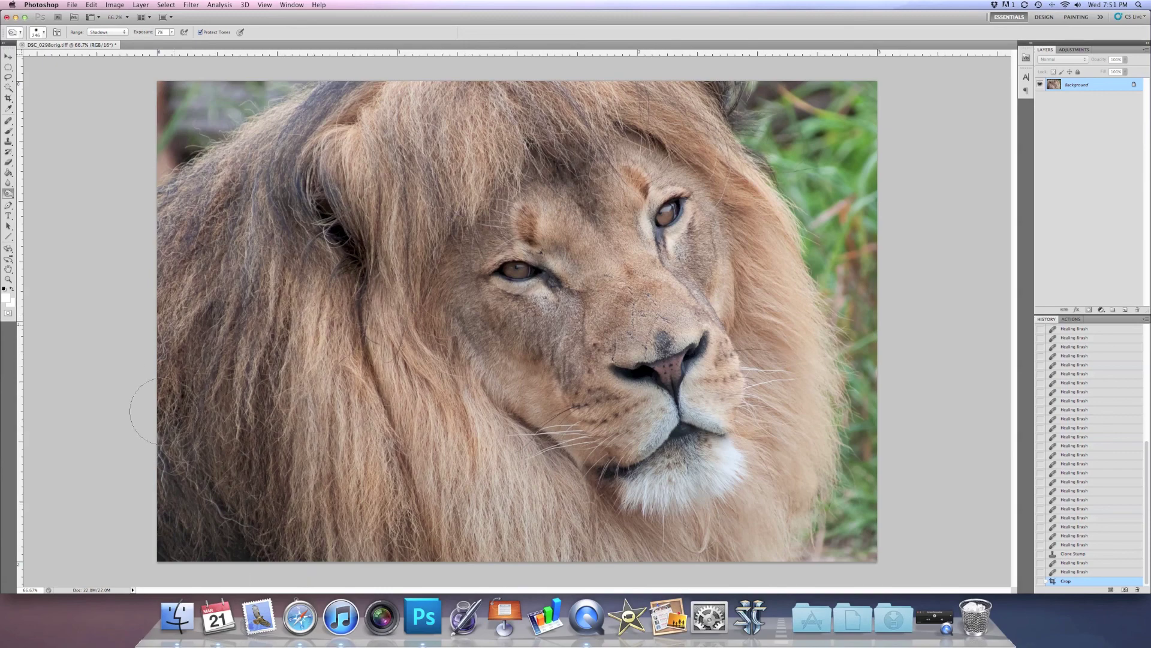
# Burn the shadows along the mane's outer and lower edges, across the grass and forehead mane, and around the ear
pyautogui.moveTo(157, 357)
pyautogui.mouseDown()
pyautogui.moveTo(159, 213)
pyautogui.moveTo(159, 333)
pyautogui.mouseUp()
pyautogui.moveTo(155, 377)
pyautogui.mouseDown()
pyautogui.moveTo(147, 424)
pyautogui.moveTo(174, 470)
pyautogui.moveTo(180, 514)
pyautogui.moveTo(239, 543)
pyautogui.moveTo(273, 532)
pyautogui.mouseUp()
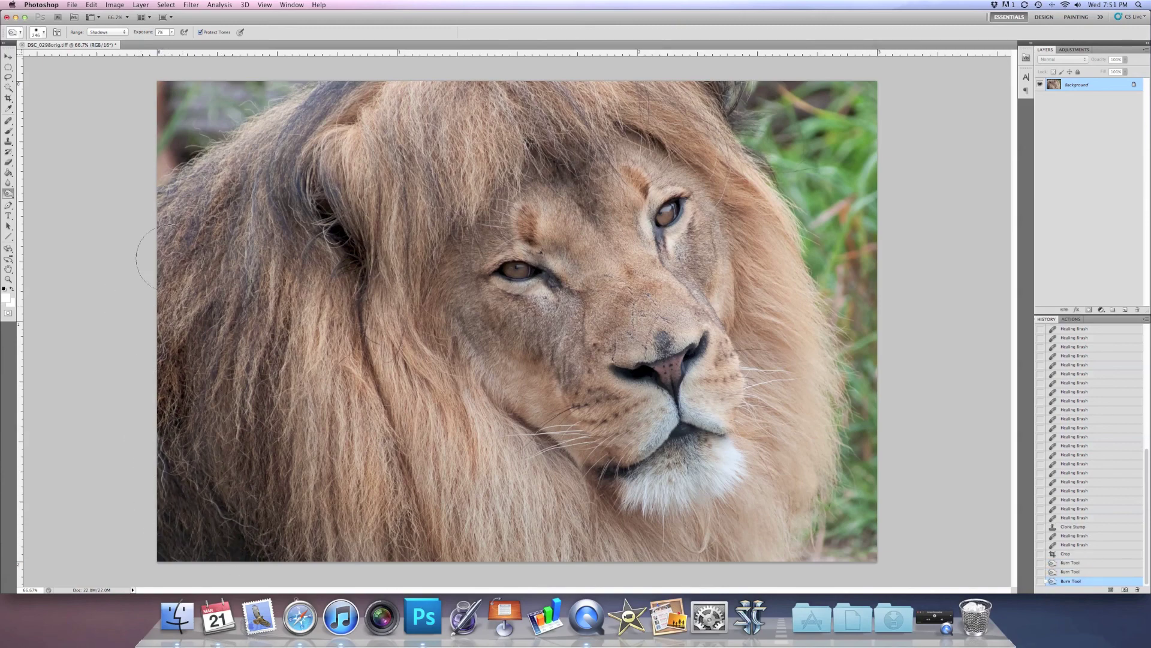
pyautogui.moveTo(227, 437)
pyautogui.mouseDown()
pyautogui.moveTo(306, 536)
pyautogui.moveTo(360, 537)
pyautogui.mouseUp()
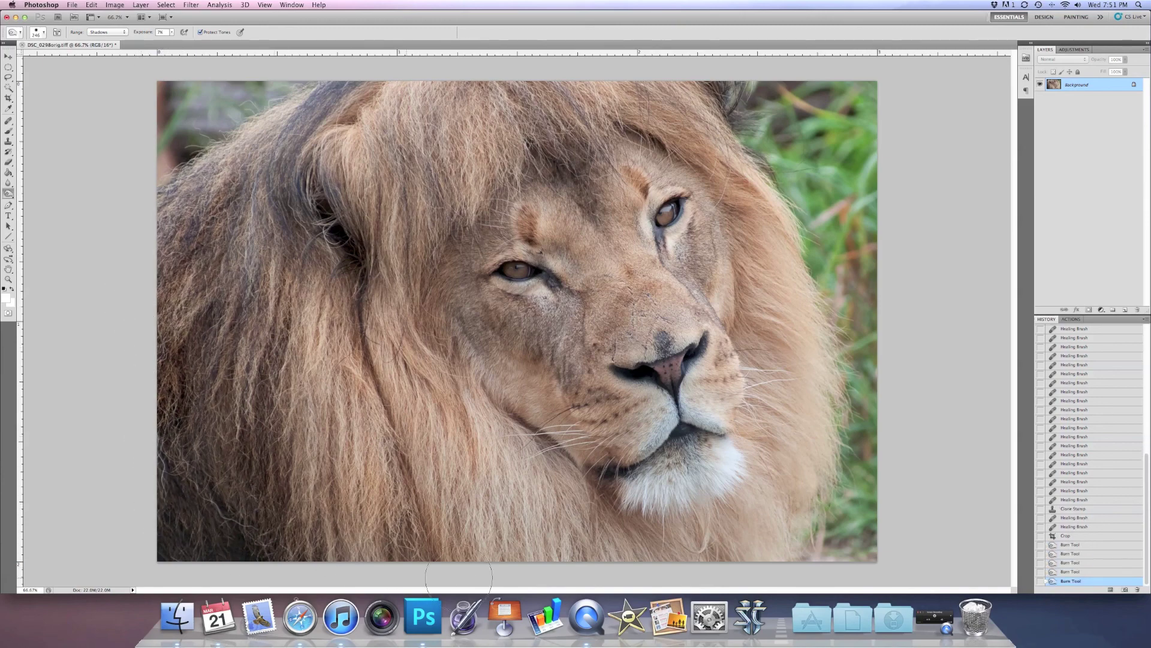
pyautogui.moveTo(649, 552); pyautogui.dragTo(714, 549)
pyautogui.moveTo(874, 407)
pyautogui.mouseDown()
pyautogui.moveTo(820, 63)
pyautogui.moveTo(492, 65)
pyautogui.moveTo(256, 174)
pyautogui.moveTo(306, 90)
pyautogui.moveTo(336, 78)
pyautogui.moveTo(663, 71)
pyautogui.moveTo(461, 113)
pyautogui.mouseUp()
pyautogui.moveTo(386, 216); pyautogui.dragTo(359, 273)
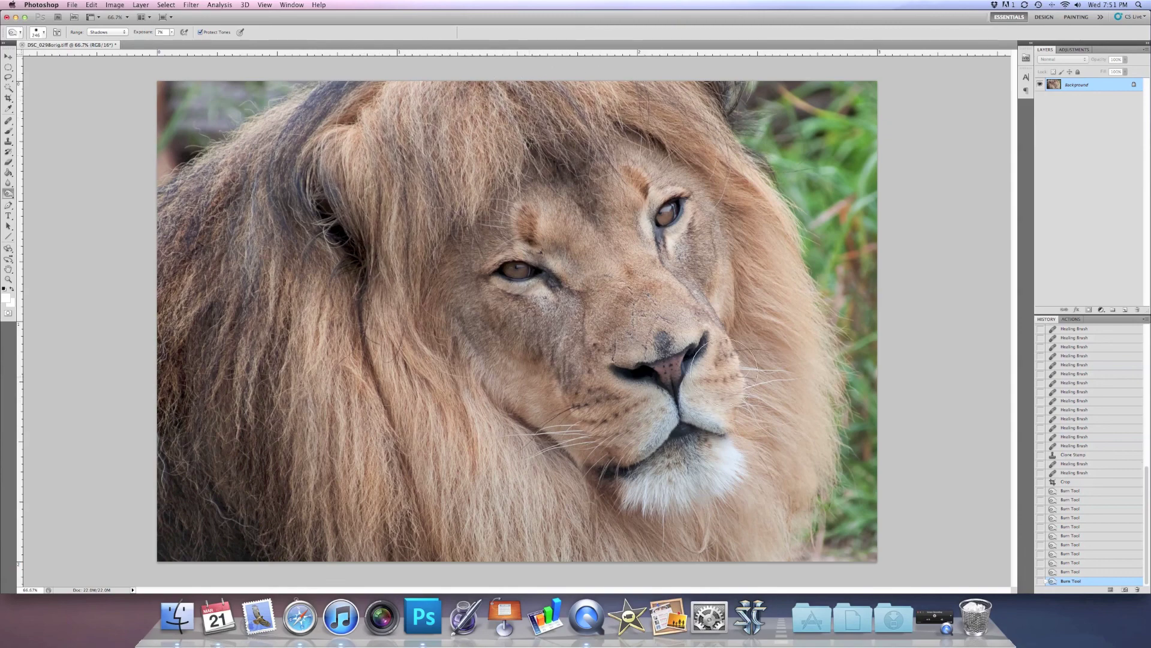
# Burn the shadows on the lion's nose, mouth, both eyes, cheek and the mane beside the face
pyautogui.moveTo(646, 369); pyautogui.dragTo(660, 367)
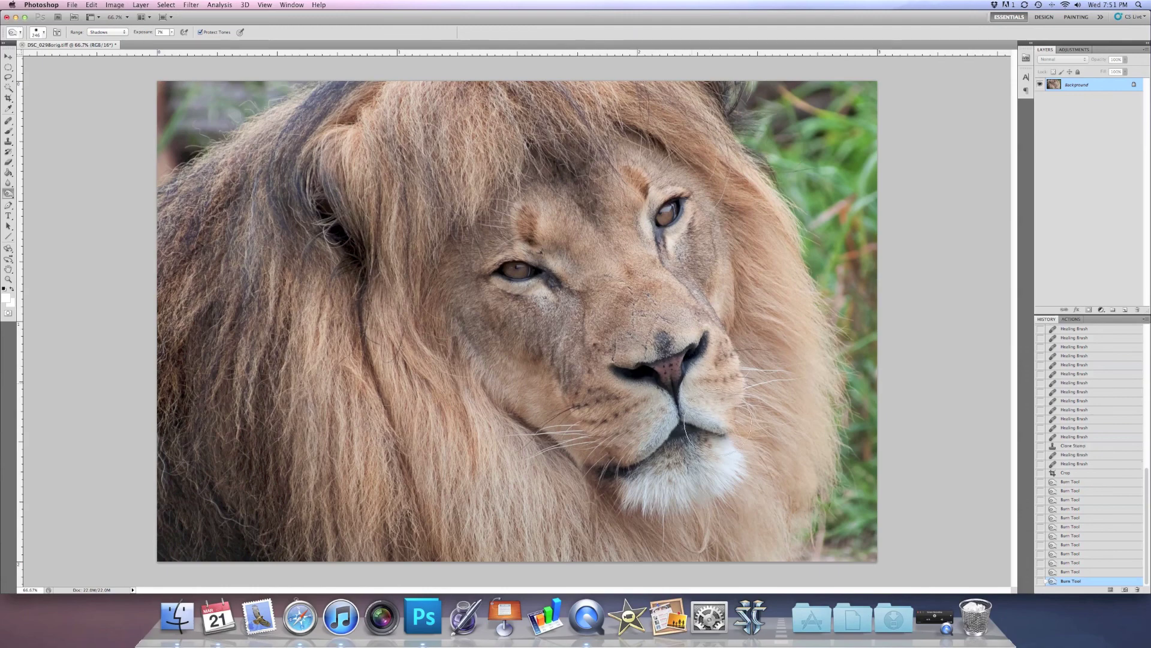
pyautogui.click(705, 449)
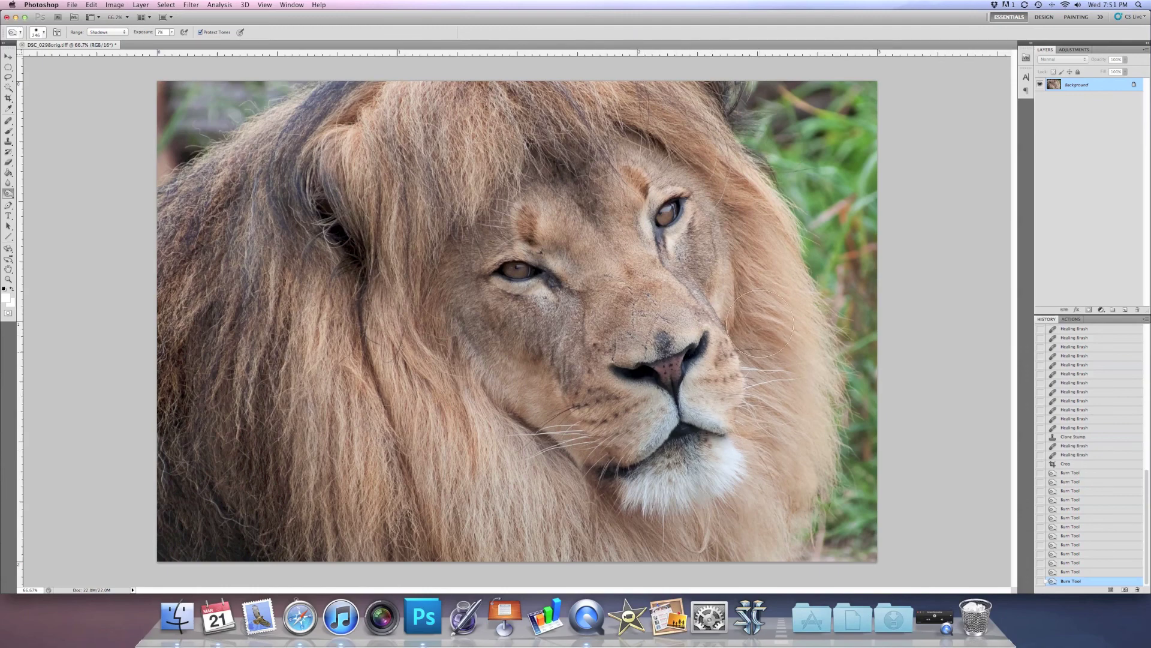
pyautogui.click(732, 219)
pyautogui.click(666, 222)
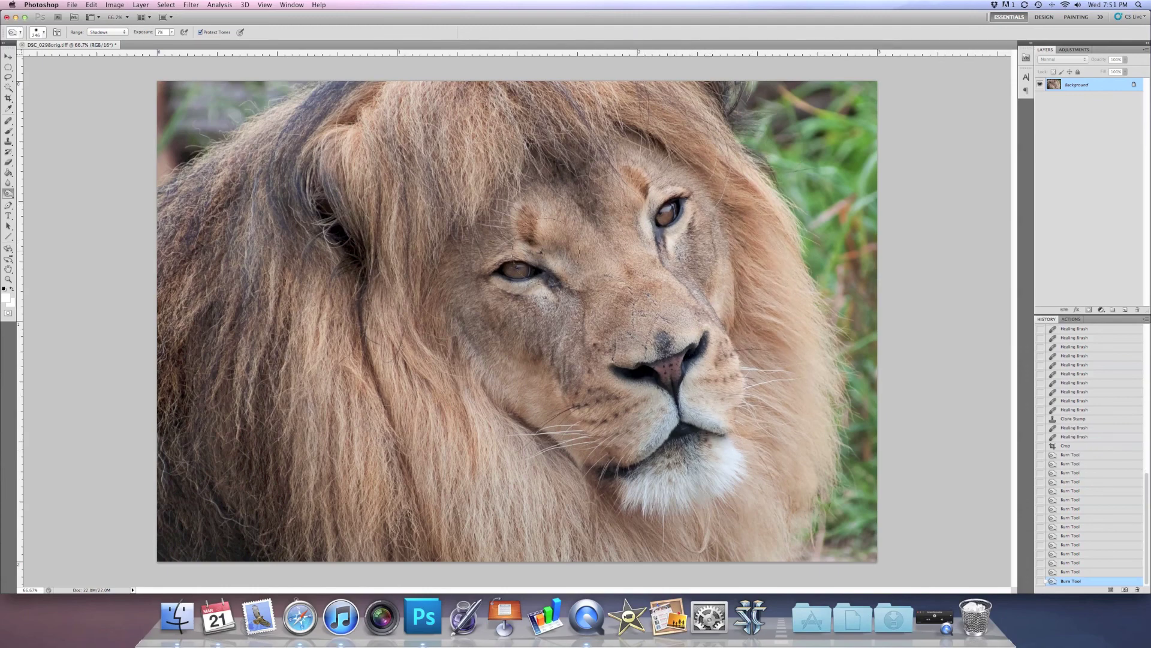
pyautogui.click(479, 263)
pyautogui.click(459, 352)
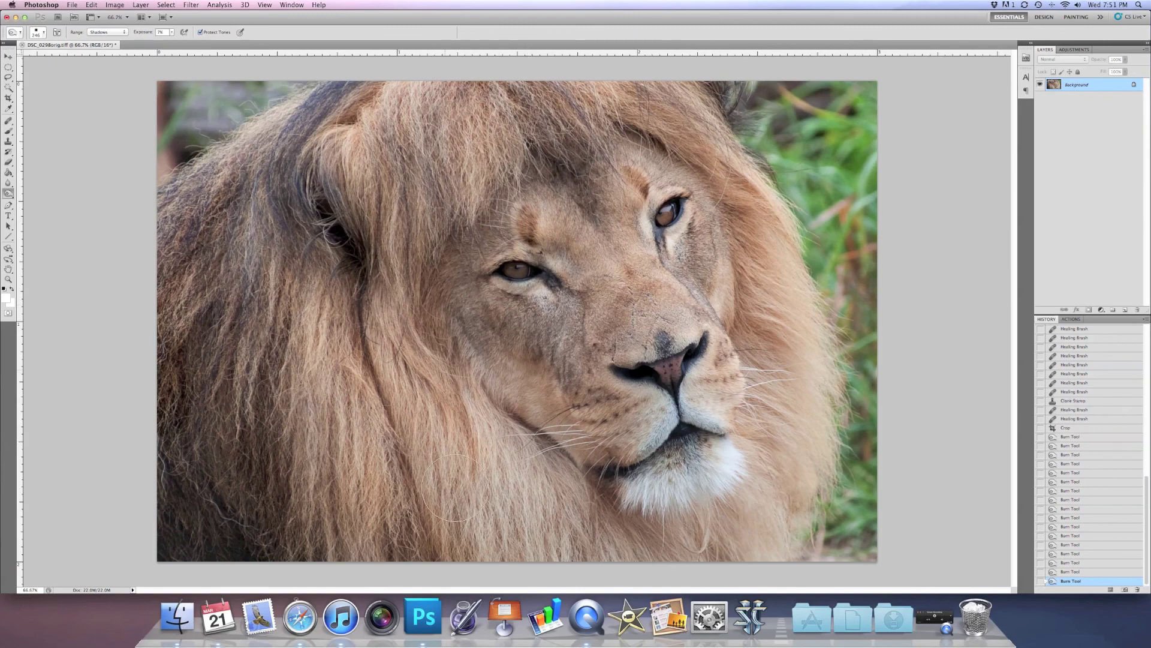
pyautogui.click(644, 505)
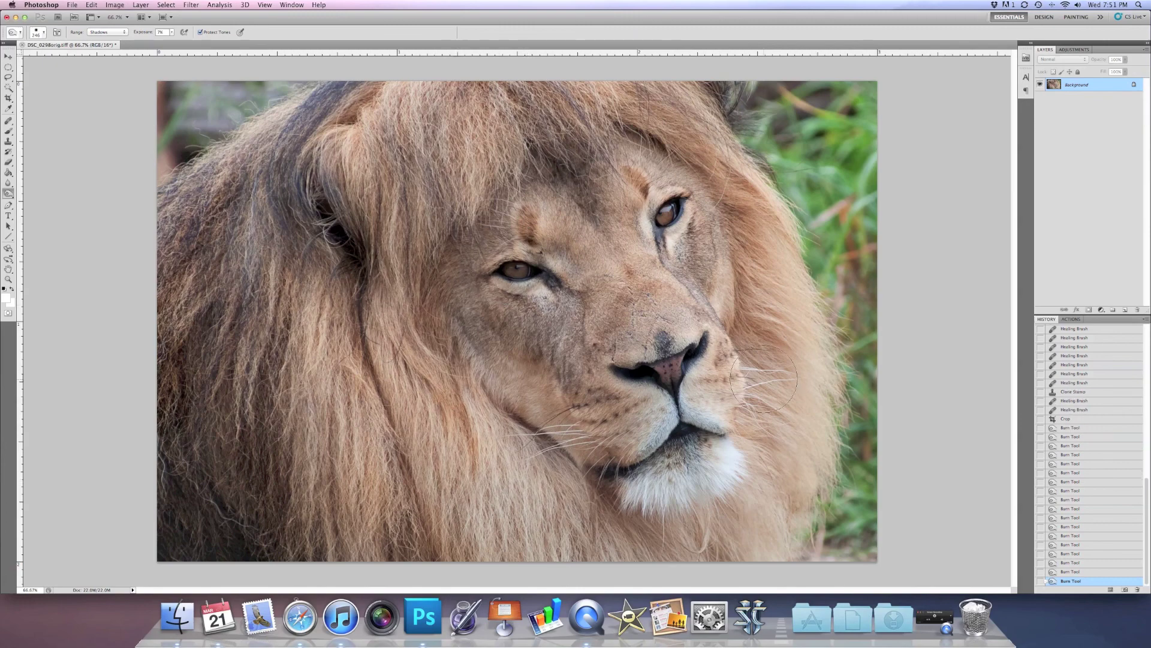
pyautogui.click(760, 246)
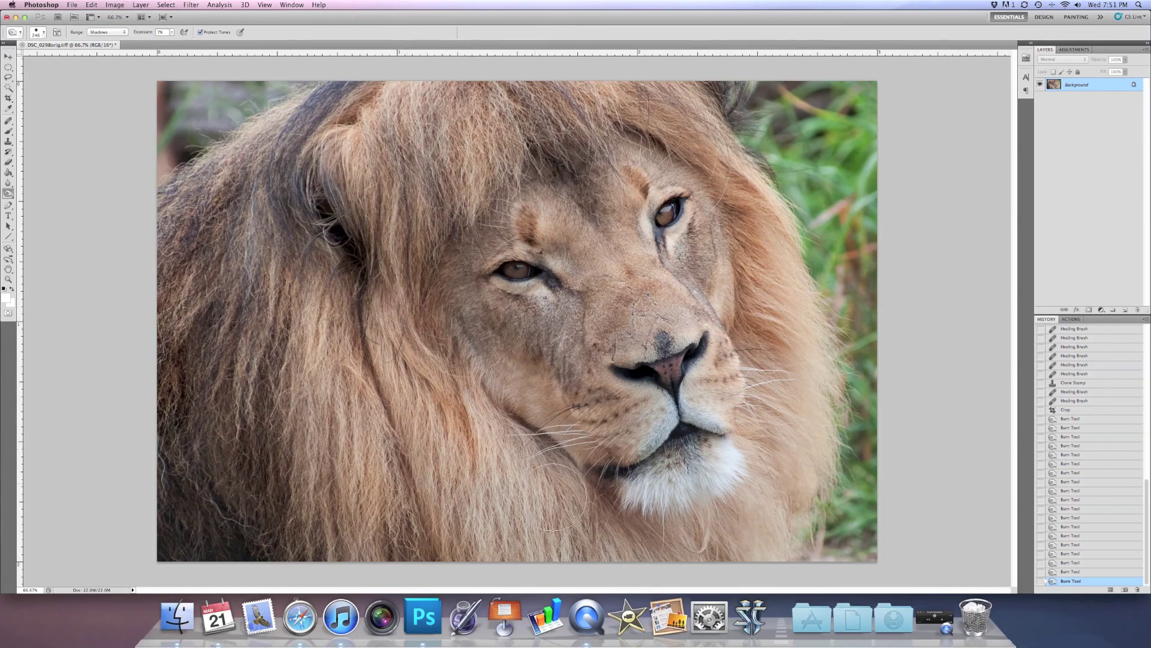
# Burn the muzzle, the mane below the chin and the upper back, and compare the result with the cropped, unburned state
pyautogui.moveTo(576, 492)
pyautogui.mouseDown()
pyautogui.moveTo(530, 478)
pyautogui.moveTo(571, 411)
pyautogui.moveTo(592, 416)
pyautogui.moveTo(566, 430)
pyautogui.moveTo(618, 420)
pyautogui.mouseUp()
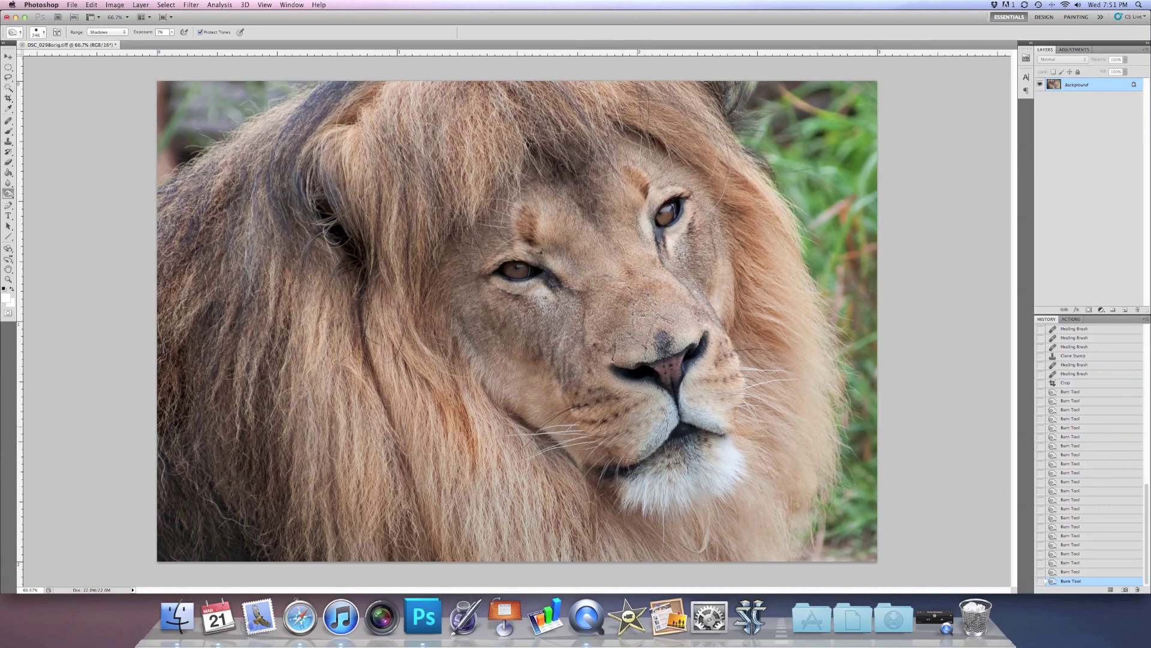
pyautogui.moveTo(738, 387); pyautogui.dragTo(729, 402)
pyautogui.moveTo(720, 462); pyautogui.dragTo(703, 545)
pyautogui.moveTo(210, 157); pyautogui.dragTo(177, 234)
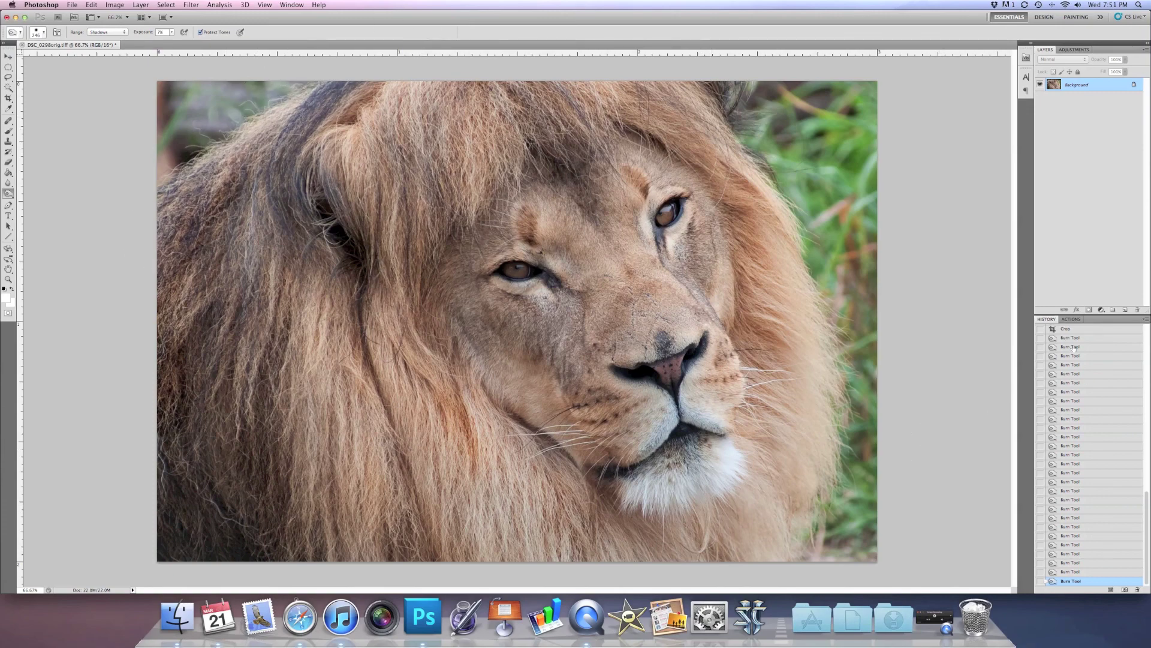
pyautogui.click(1088, 329)
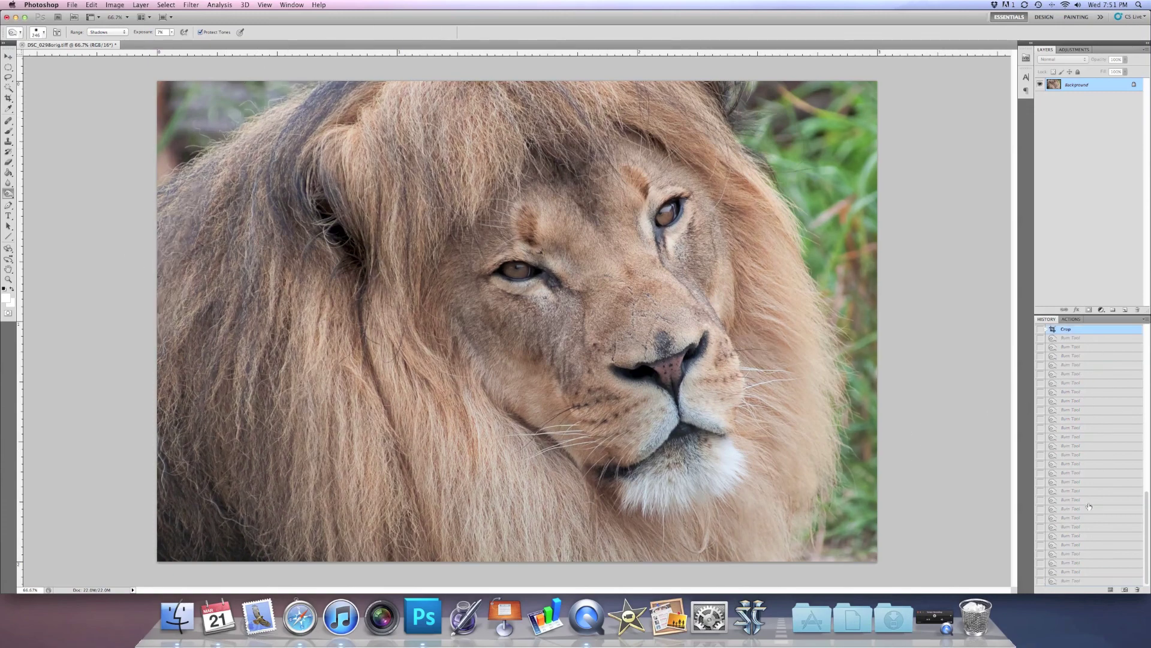
pyautogui.click(1071, 581)
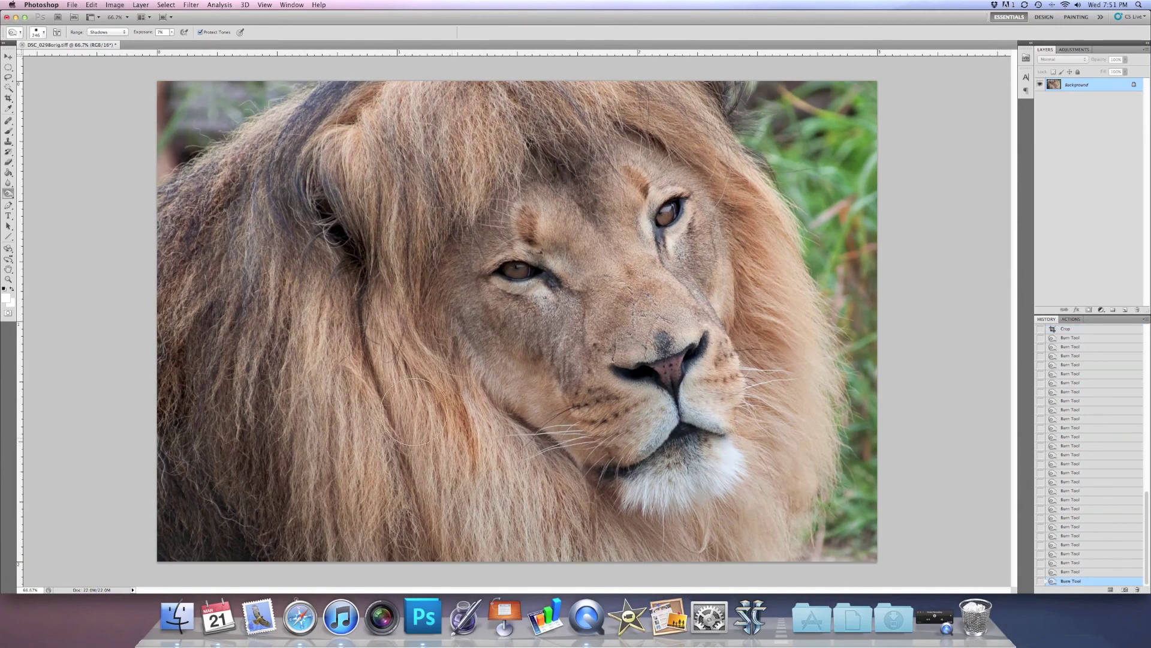
# Dodge the highlights on the nose bridge, muzzle, brow and both eyes with the Dodge tool at 7% exposure
pyautogui.moveTo(8, 193); pyautogui.dragTo(30, 192)
pyautogui.click(117, 33)
pyautogui.click(116, 33)
pyautogui.moveTo(546, 337)
pyautogui.mouseDown()
pyautogui.moveTo(486, 333)
pyautogui.moveTo(575, 339)
pyautogui.moveTo(643, 269)
pyautogui.moveTo(672, 267)
pyautogui.moveTo(696, 294)
pyautogui.mouseUp()
pyautogui.moveTo(714, 293)
pyautogui.mouseDown()
pyautogui.moveTo(689, 360)
pyautogui.moveTo(662, 372)
pyautogui.moveTo(660, 336)
pyautogui.moveTo(666, 401)
pyautogui.moveTo(715, 370)
pyautogui.moveTo(719, 414)
pyautogui.moveTo(684, 429)
pyautogui.moveTo(719, 492)
pyautogui.mouseUp()
pyautogui.moveTo(528, 249)
pyautogui.mouseDown()
pyautogui.moveTo(518, 267)
pyautogui.moveTo(543, 227)
pyautogui.mouseUp()
pyautogui.moveTo(638, 246); pyautogui.dragTo(676, 199)
pyautogui.moveTo(501, 269); pyautogui.dragTo(547, 267)
# Dodge the highlights in the mane above the forehead, beside the face and below the chin
pyautogui.moveTo(420, 176)
pyautogui.mouseDown()
pyautogui.moveTo(411, 120)
pyautogui.moveTo(459, 129)
pyautogui.mouseUp()
pyautogui.moveTo(271, 268)
pyautogui.mouseDown()
pyautogui.moveTo(324, 474)
pyautogui.moveTo(335, 480)
pyautogui.mouseUp()
pyautogui.moveTo(444, 446)
pyautogui.mouseDown()
pyautogui.moveTo(408, 478)
pyautogui.moveTo(420, 479)
pyautogui.mouseUp()
pyautogui.moveTo(516, 501); pyautogui.dragTo(666, 516)
pyautogui.moveTo(806, 287); pyautogui.dragTo(807, 420)
pyautogui.moveTo(803, 360)
pyautogui.mouseDown()
pyautogui.moveTo(785, 498)
pyautogui.moveTo(675, 533)
pyautogui.mouseUp()
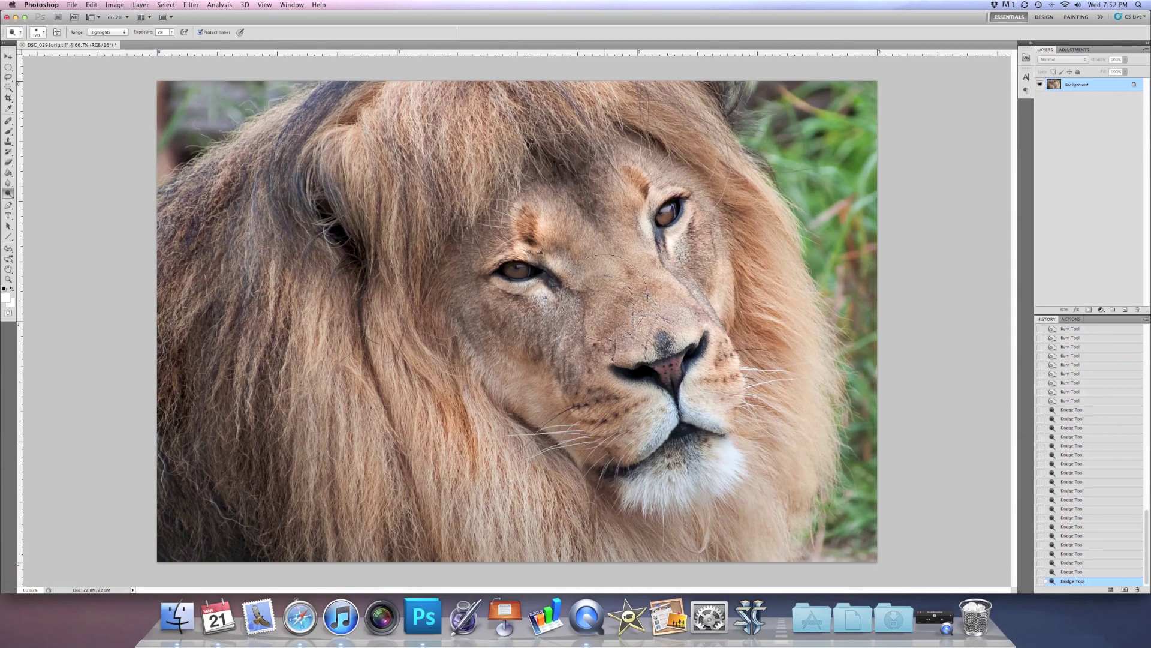
# Select the iris of the eye nearer the ear with the Lasso and feather the selection by 10 pixels
pyautogui.press('super+alt+0')
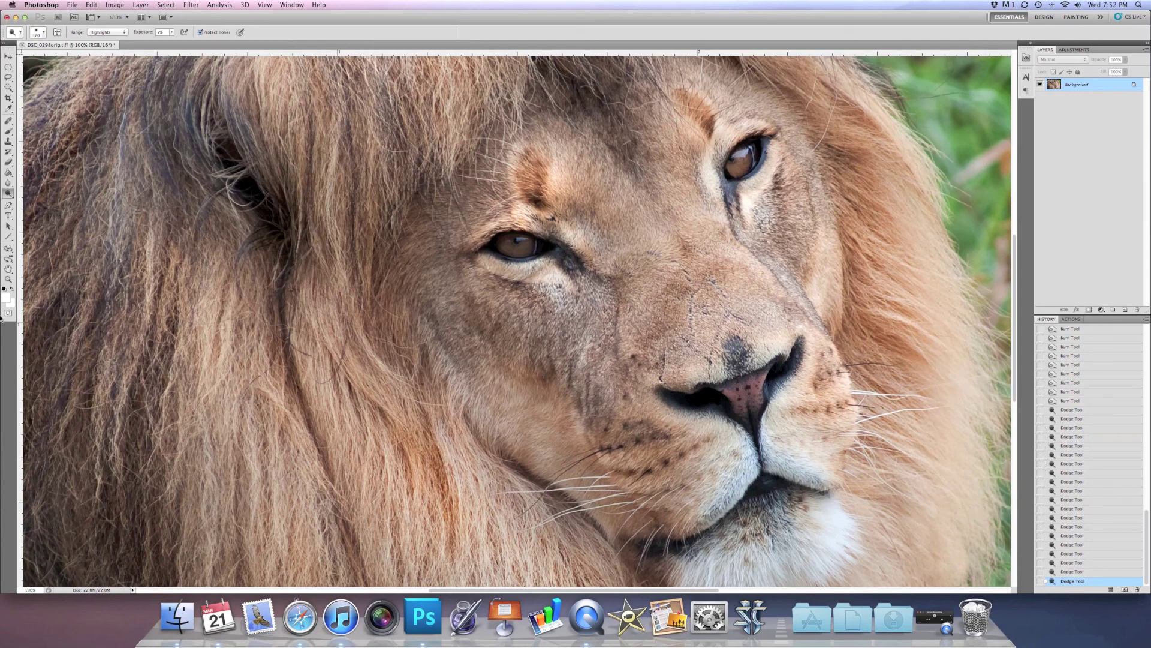
pyautogui.click(9, 77)
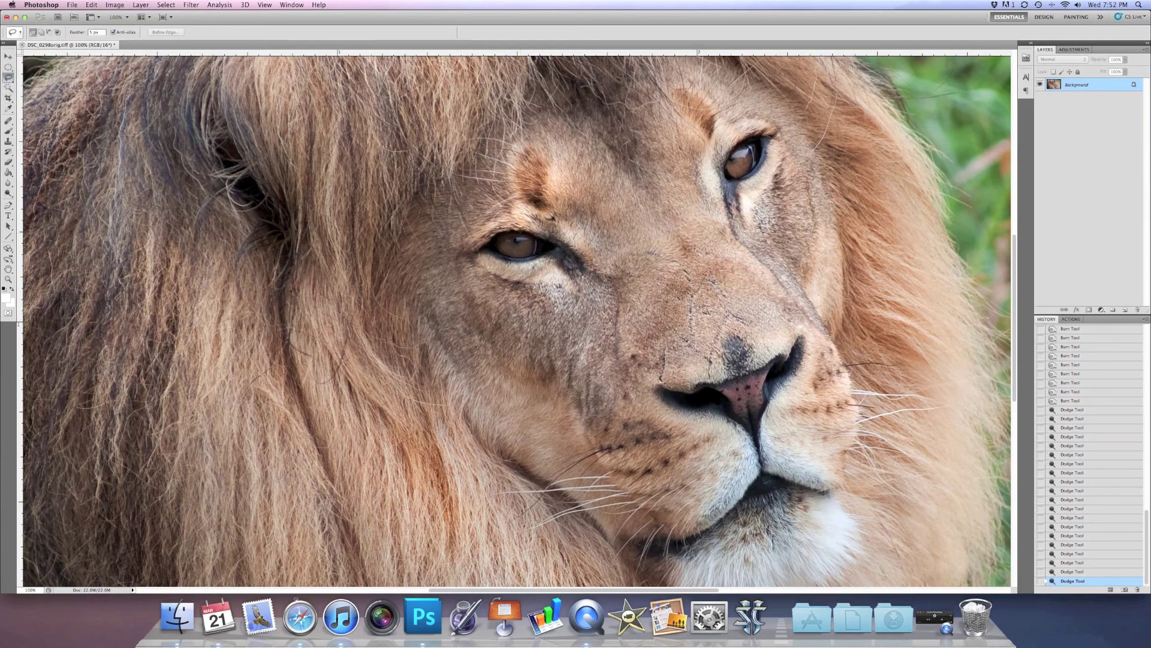
pyautogui.moveTo(514, 236); pyautogui.dragTo(511, 241)
pyautogui.rightClick(513, 244)
pyautogui.click(537, 265)
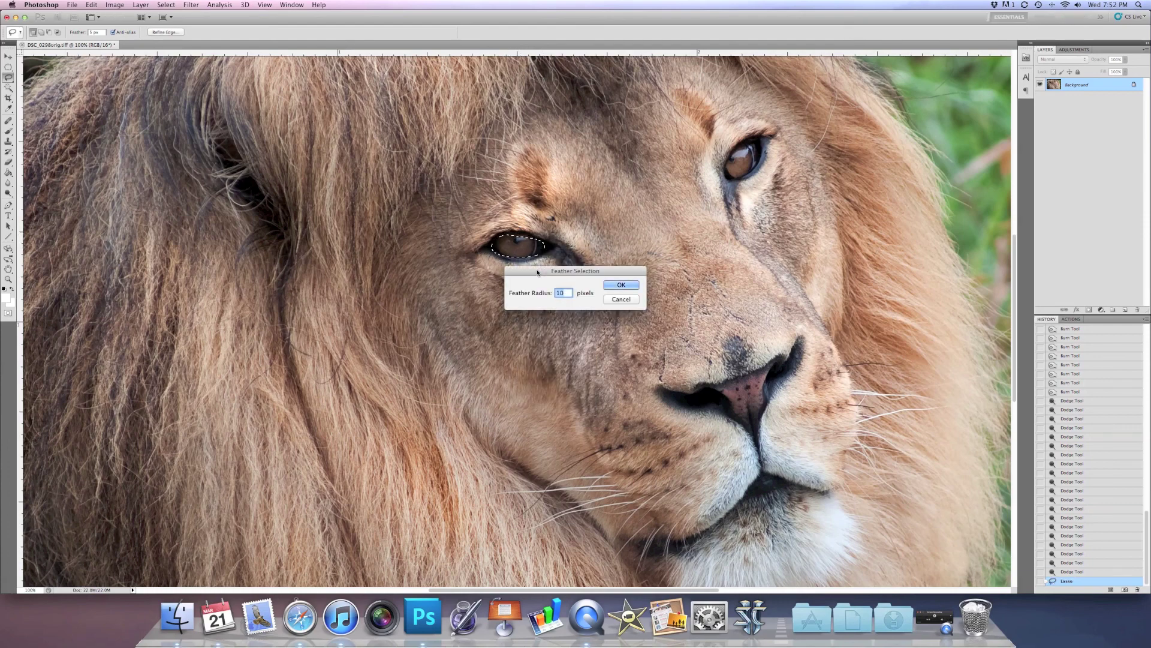
pyautogui.press('Return')
# Brighten the selected eye with Levels by lowering the white input level to 181, and hide the selection edges
pyautogui.press('super+l')
pyautogui.moveTo(983, 334); pyautogui.dragTo(949, 337)
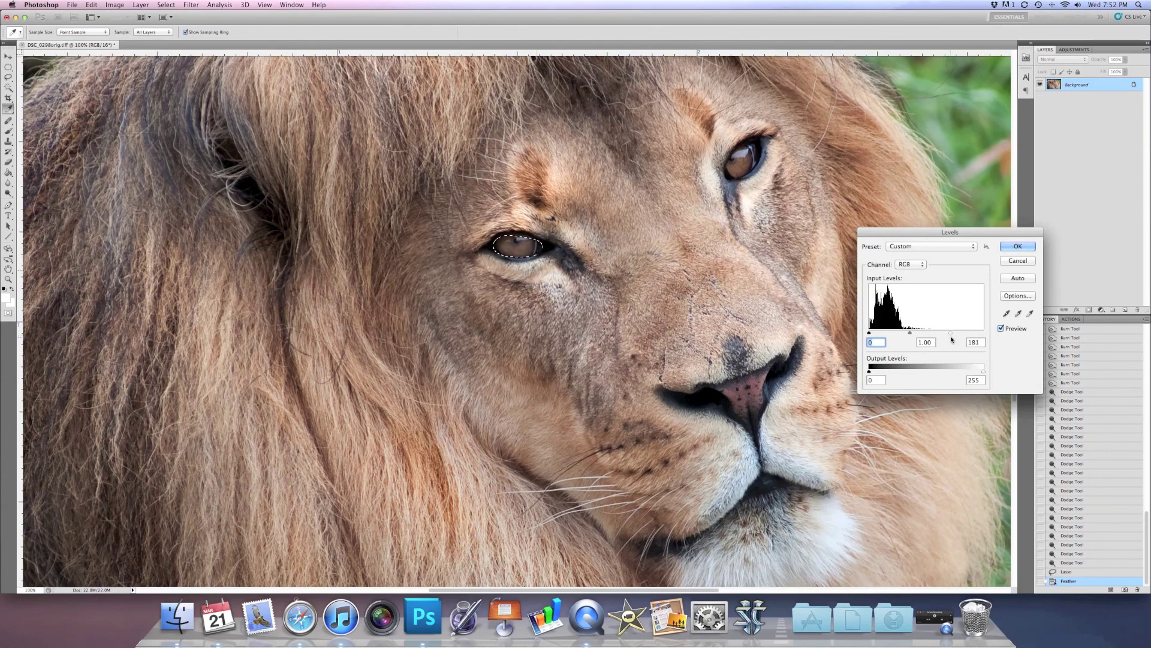
pyautogui.press('Return')
pyautogui.press('super+h')
pyautogui.click(841, 298)
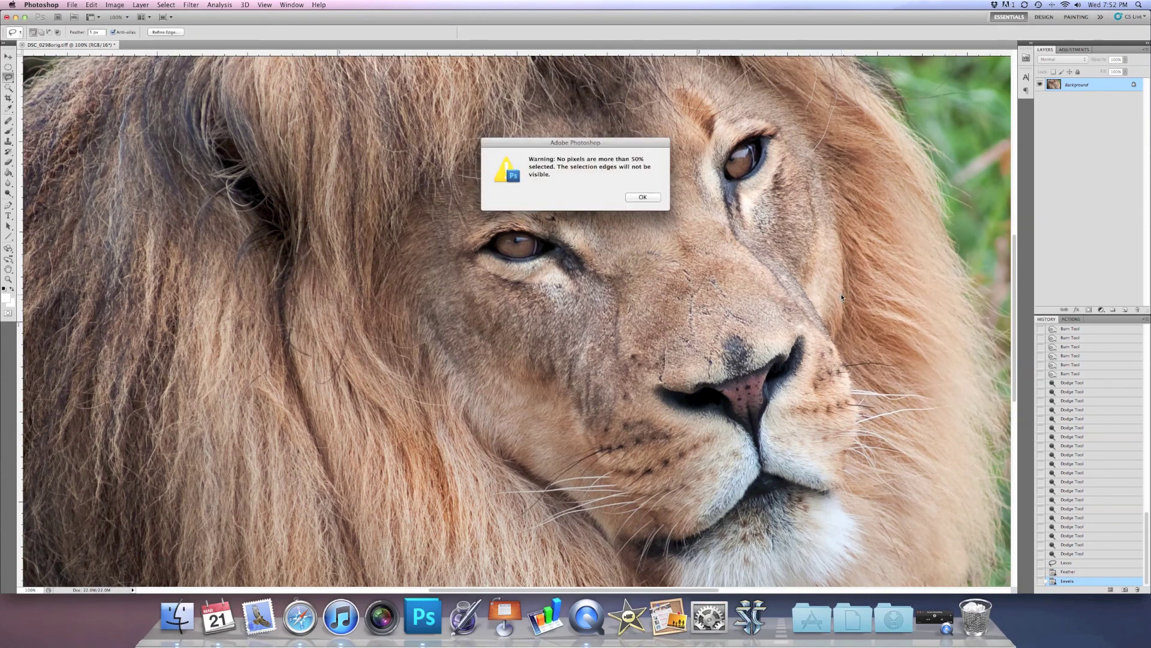
pyautogui.press('Return')
# Compare the original photo and the first crop with the final retouched state in the history
pyautogui.press('super+minus')
pyautogui.press('super+minus')
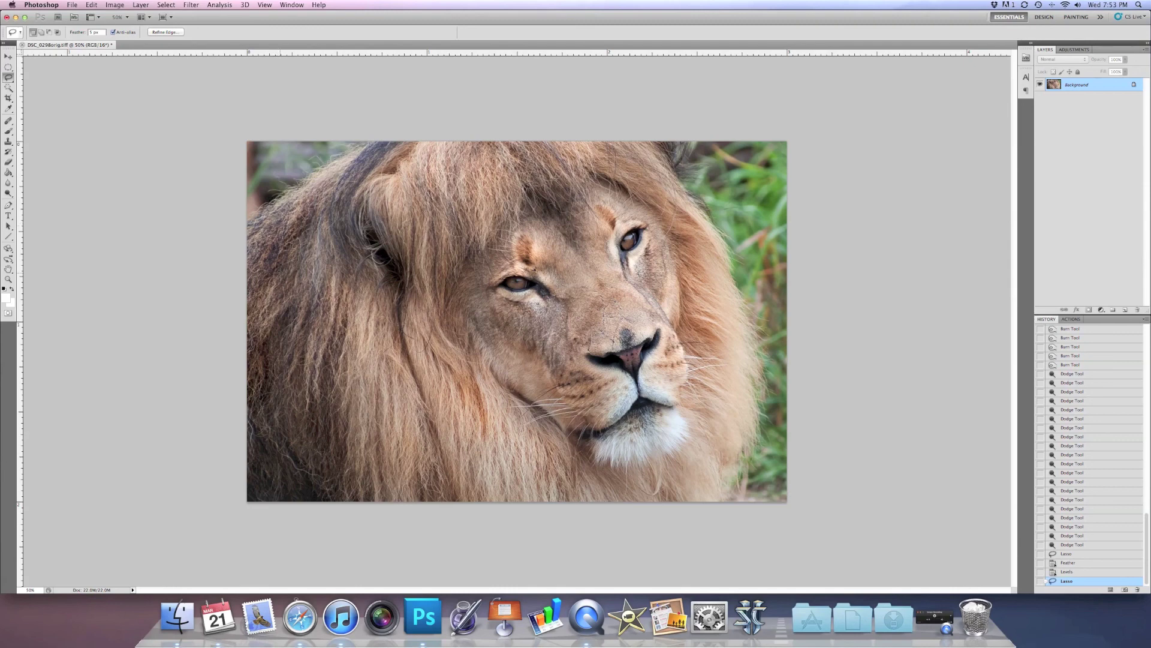
pyautogui.scroll(5, 1138, 399)
pyautogui.scroll(10, 1091, 434)
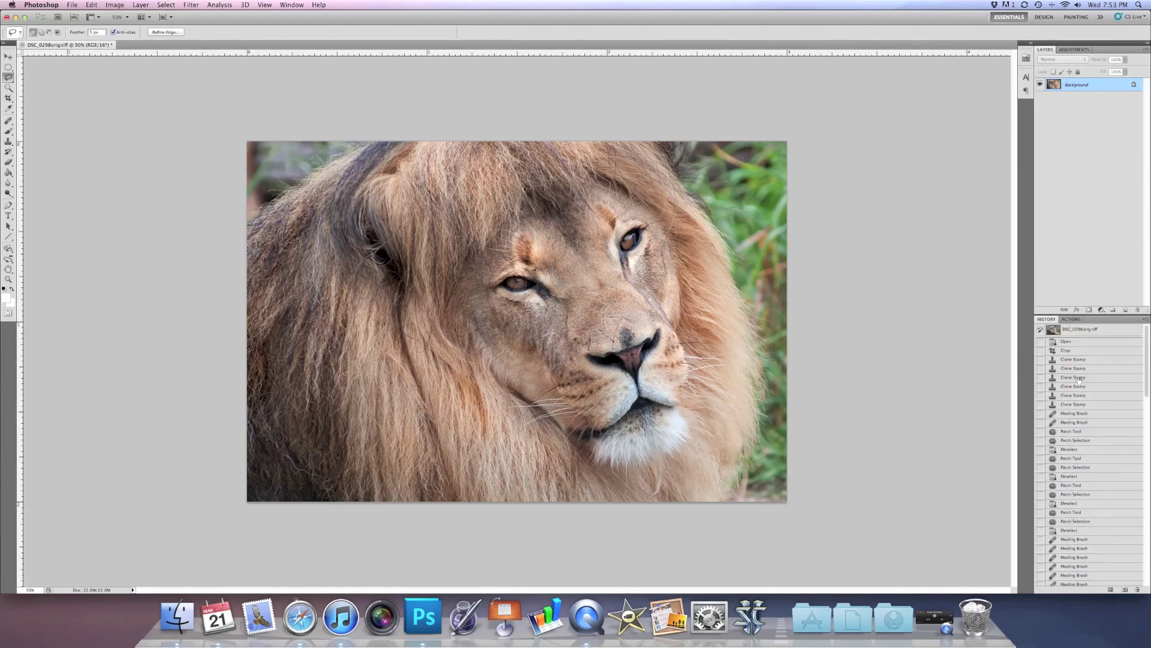
pyautogui.click(1069, 330)
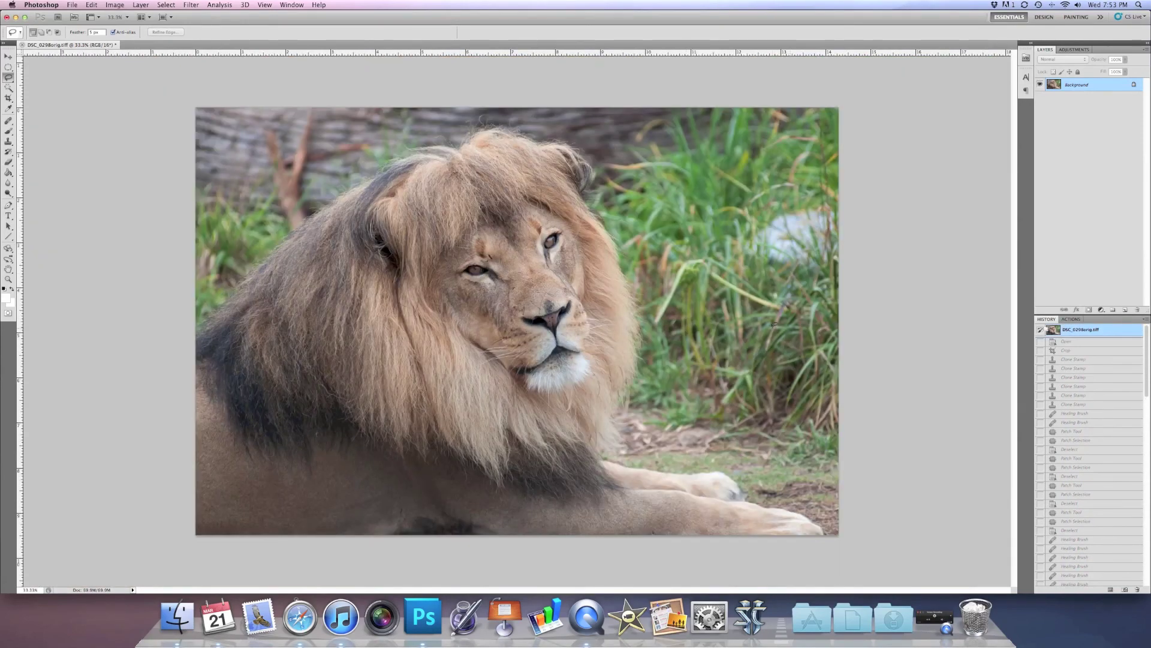
pyautogui.scroll(-1, 1110, 459)
pyautogui.click(1060, 350)
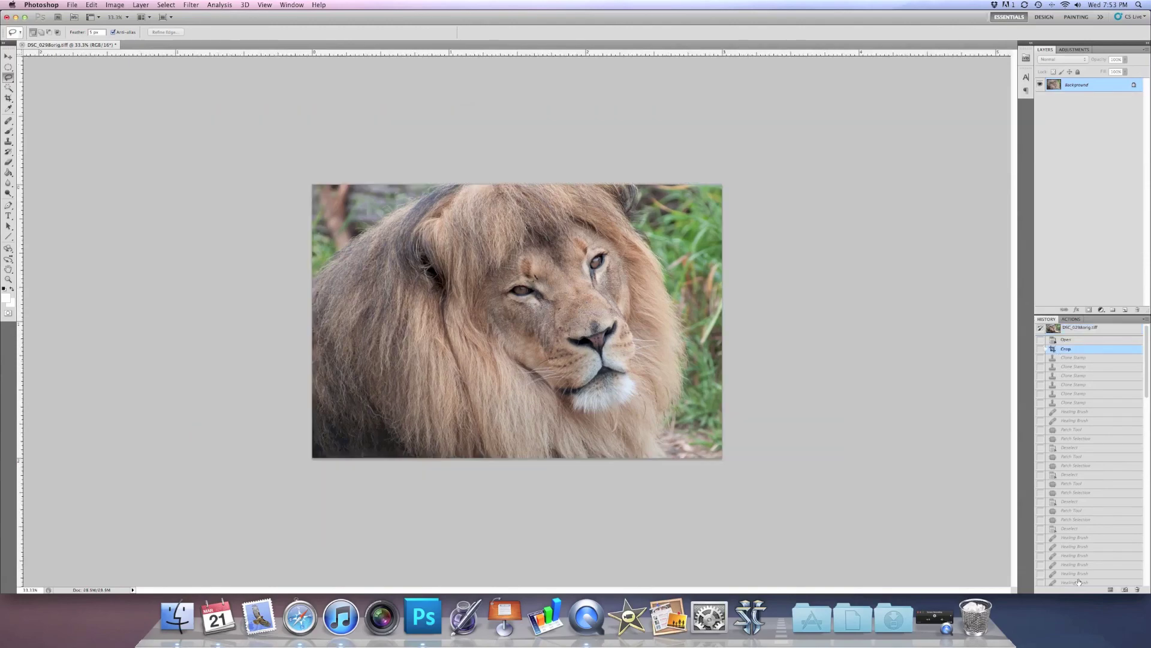
pyautogui.press('super+plus')
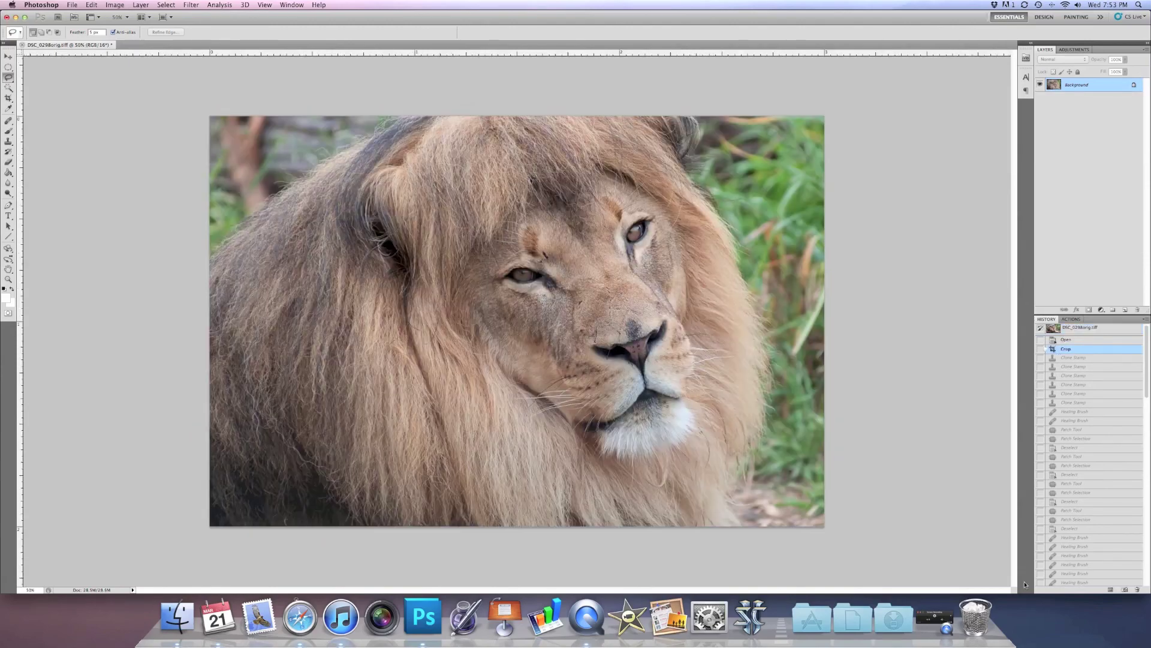
pyautogui.scroll(-10, 1094, 496)
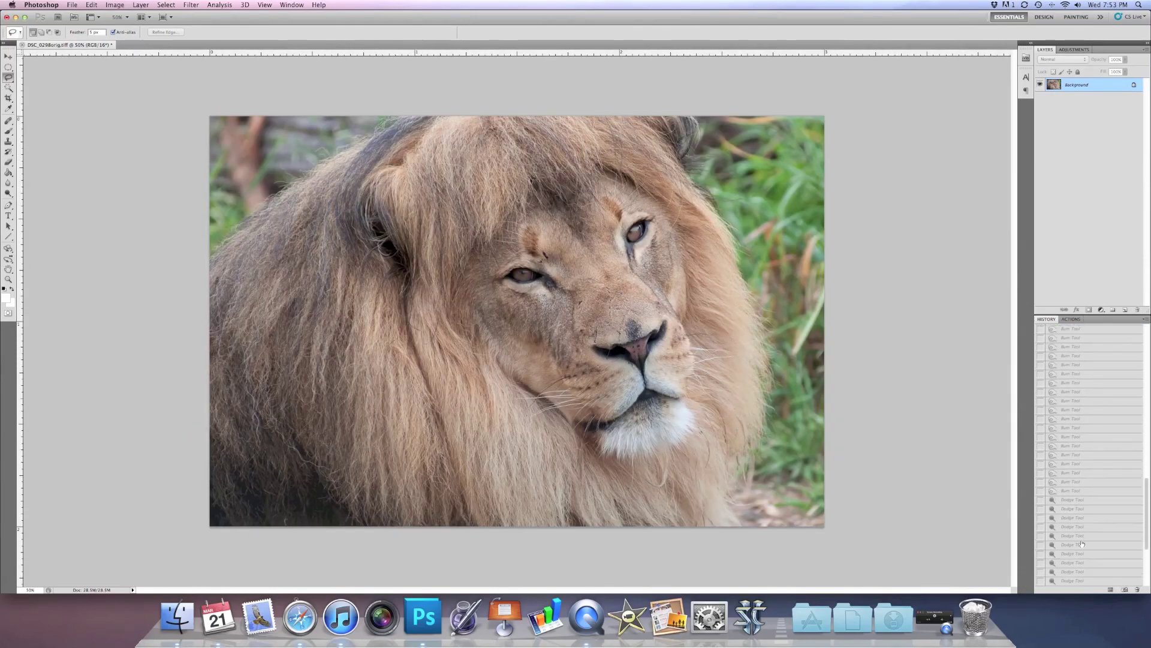
pyautogui.click(1065, 580)
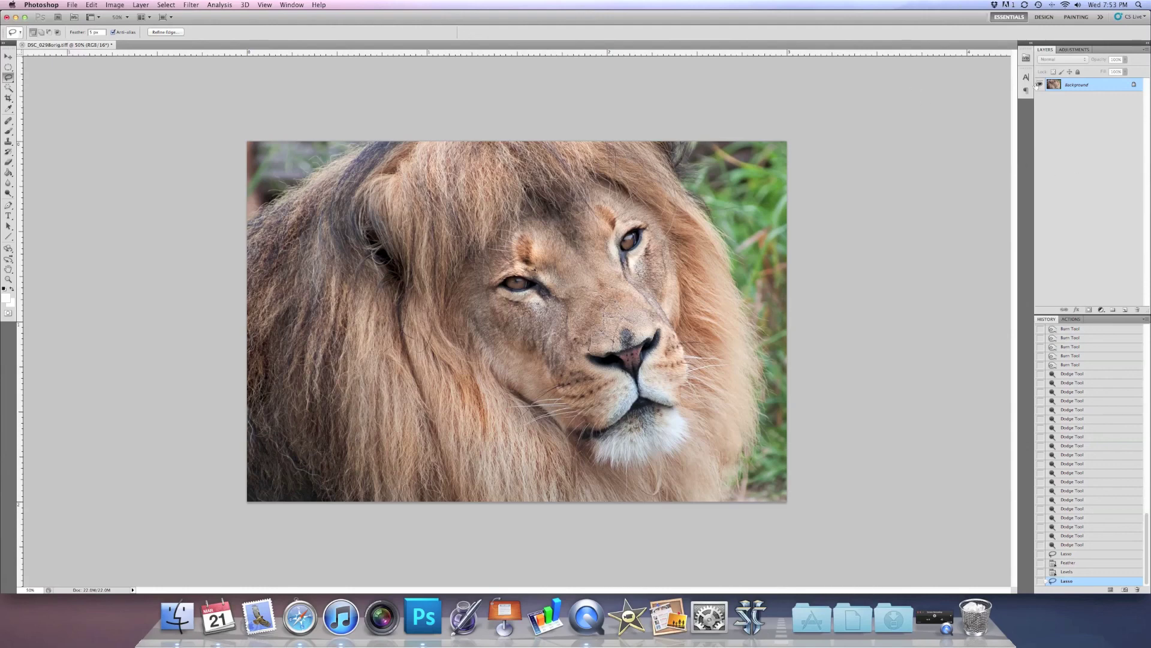
pyautogui.rightClick(1073, 87)
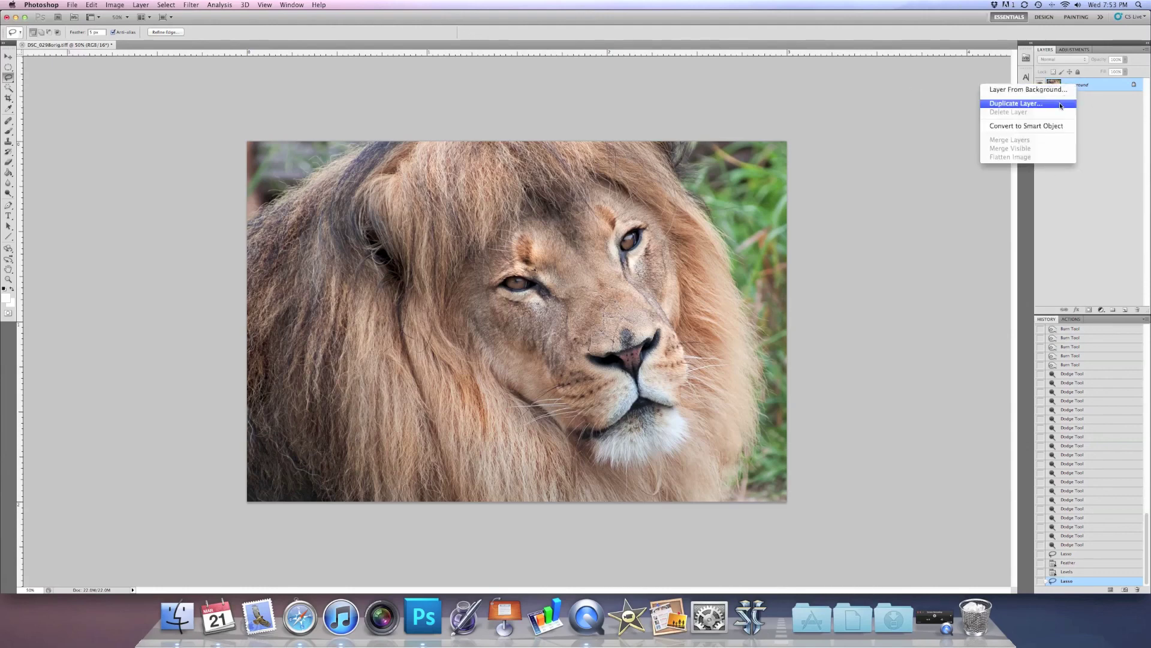
pyautogui.click(1061, 105)
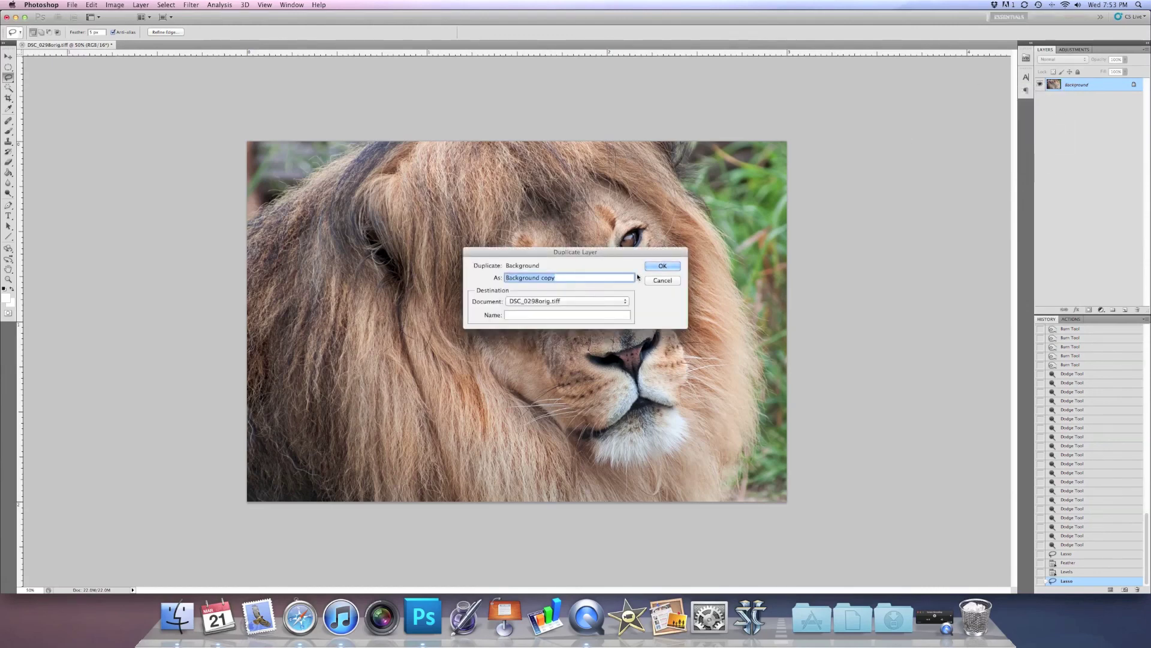
pyautogui.click(657, 279)
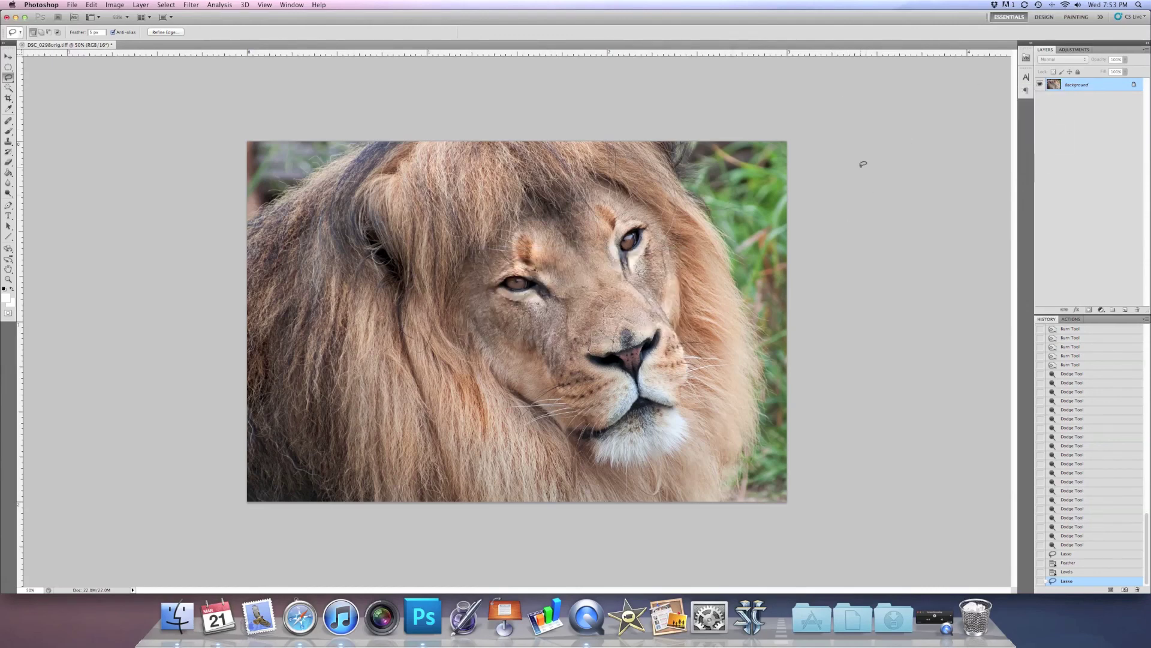